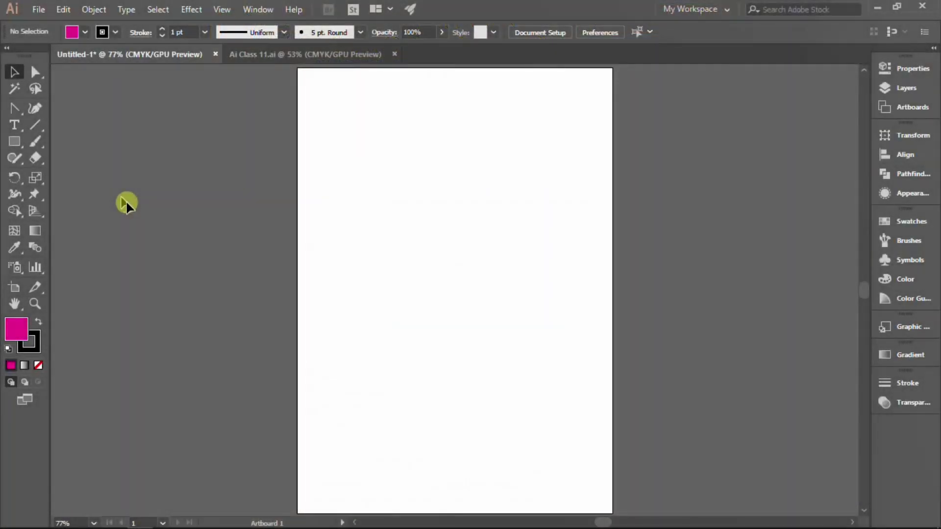
Tear off the shape tools as a floating panel and draw a magenta rectangle at the artboard's top-left.
click(15, 141)
click(16, 142)
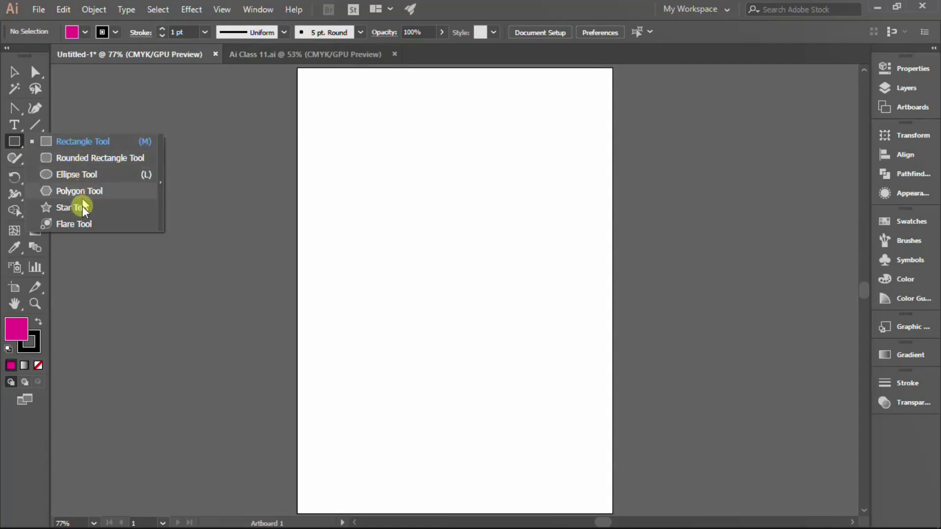
click(162, 211)
drag(80, 151, 129, 94)
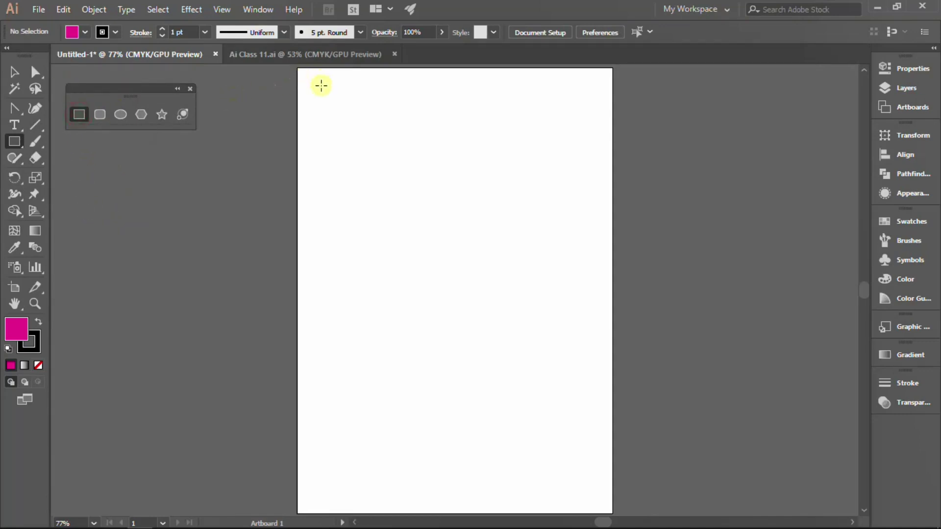
drag(313, 86, 413, 160)
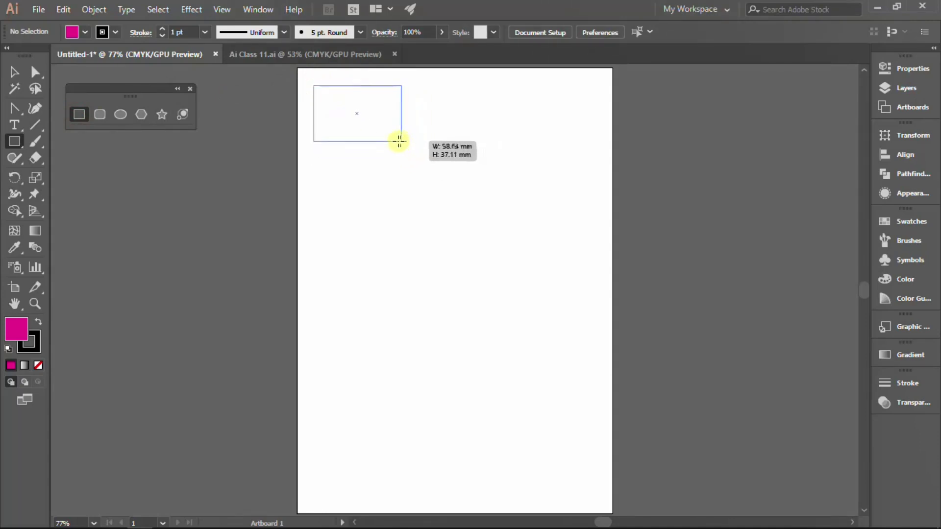
drag(412, 160, 400, 141)
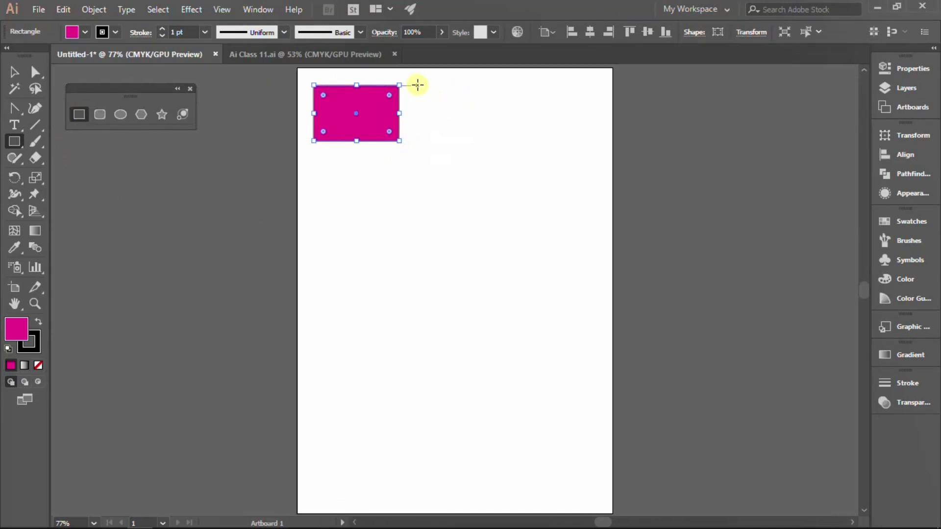
Shift-drag two magenta squares, including a 37.11 mm one, in a row right of the first rectangle.
mouse_move(417, 85)
mouse_down()
mouse_move(449, 141)
mouse_move(470, 139)
mouse_up()
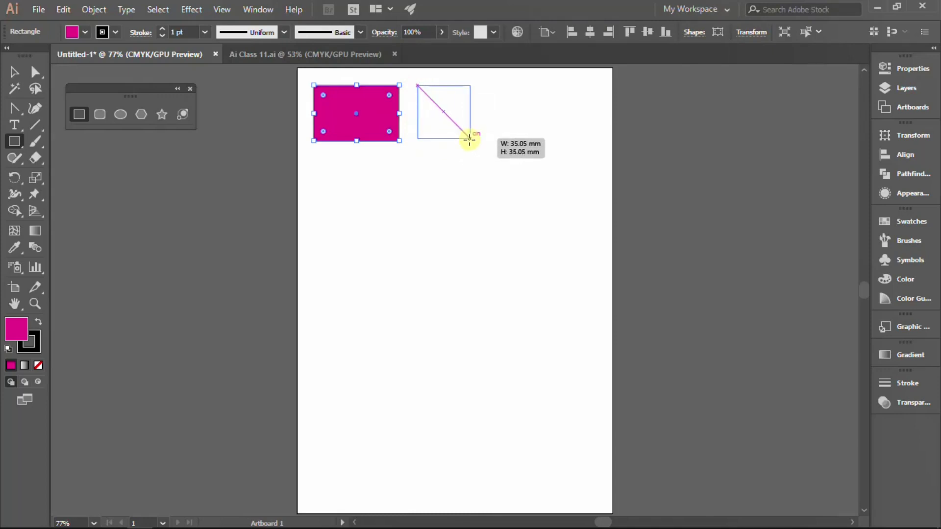
drag(469, 139, 476, 142)
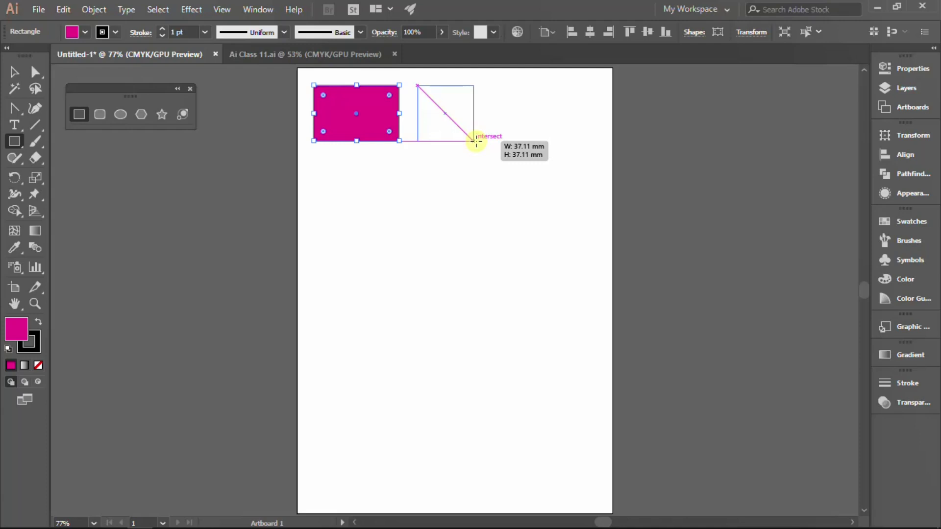
drag(476, 141, 475, 142)
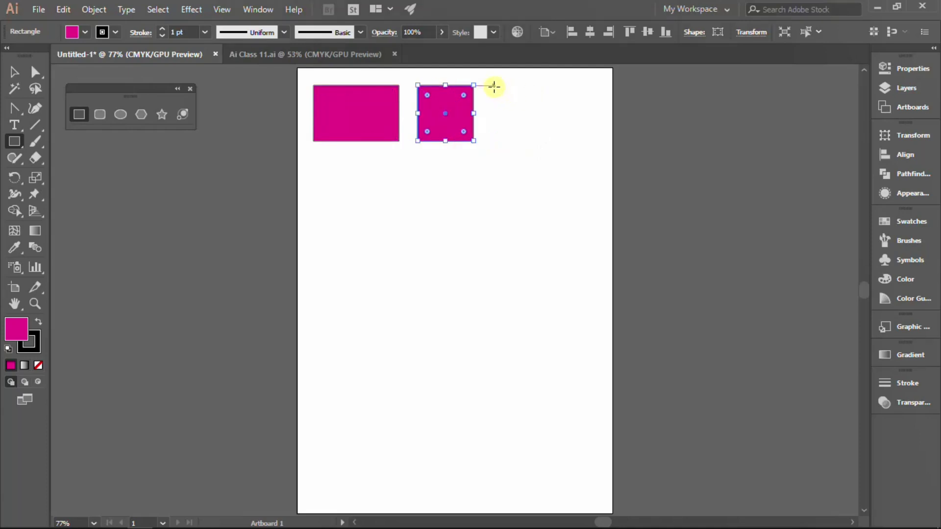
drag(493, 87, 506, 138)
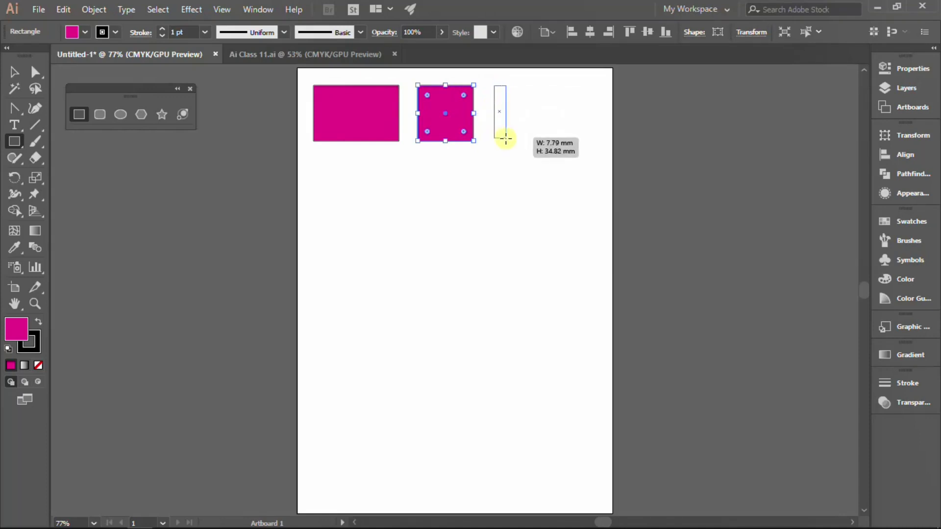
drag(506, 138, 547, 139)
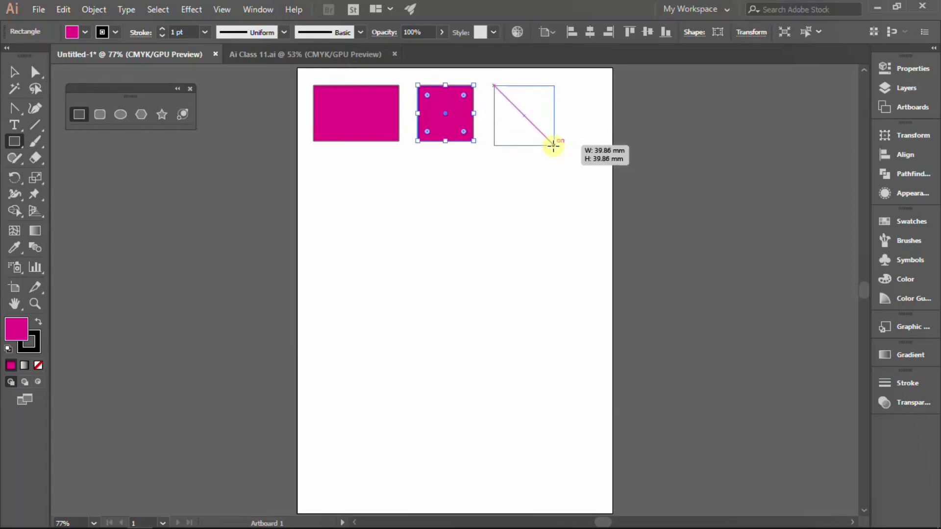
mouse_move(546, 139)
mouse_down()
mouse_move(534, 151)
mouse_move(535, 141)
mouse_up()
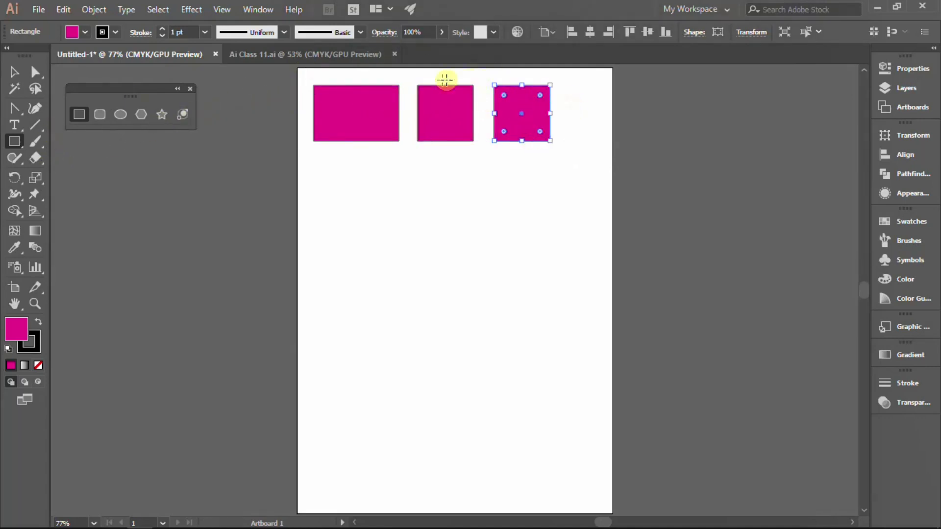
Remove the rightmost square's bottom-right anchor with the Delete Anchor Point Tool, leaving a triangle.
click(543, 113)
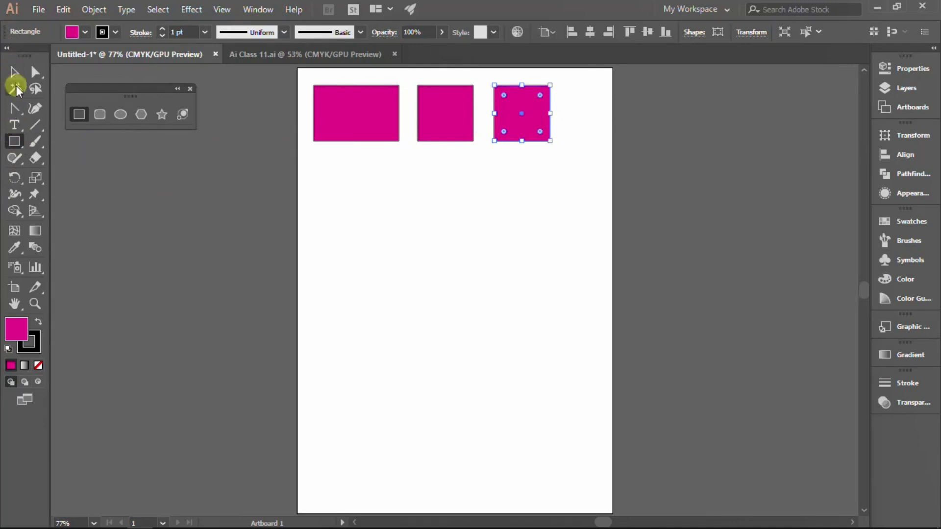
click(15, 112)
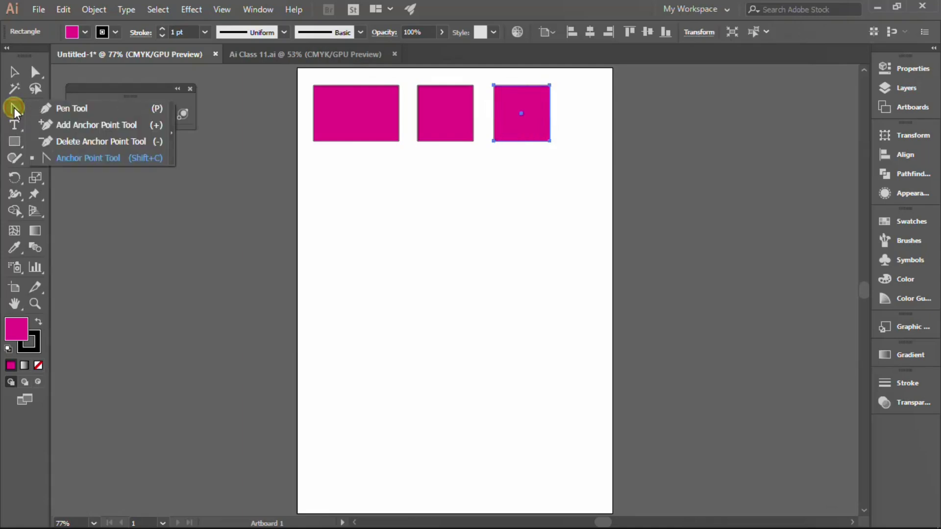
click(68, 108)
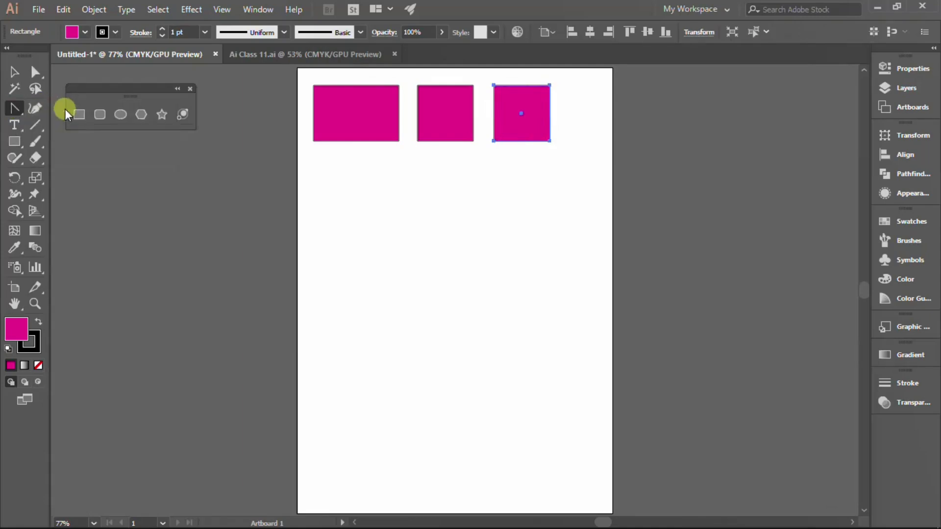
click(14, 109)
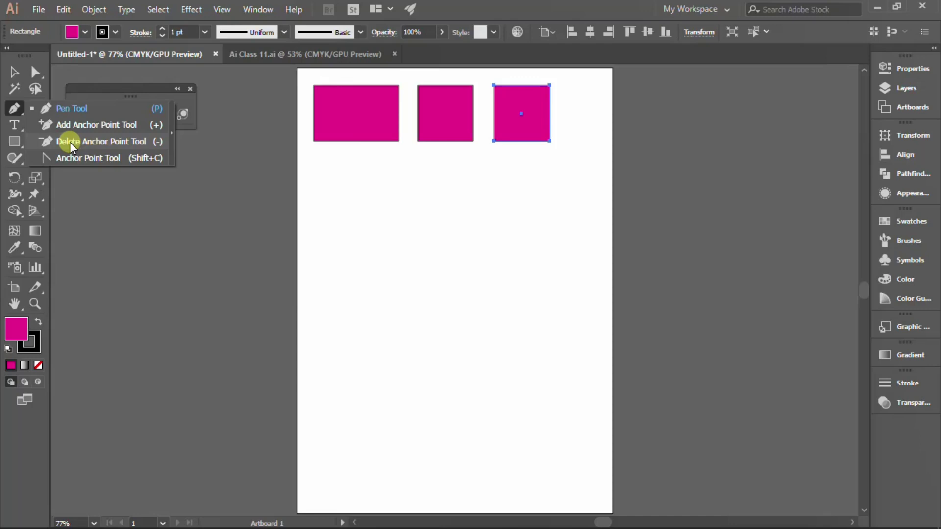
click(70, 145)
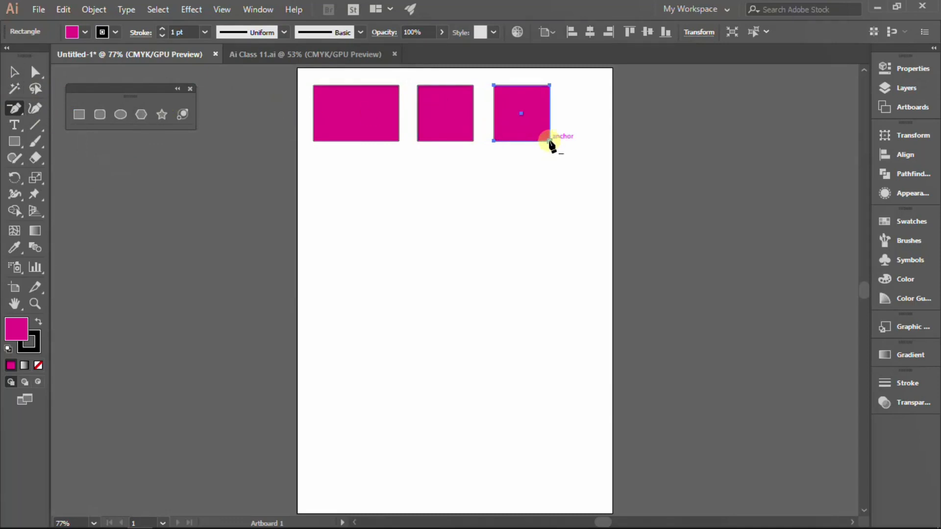
click(549, 142)
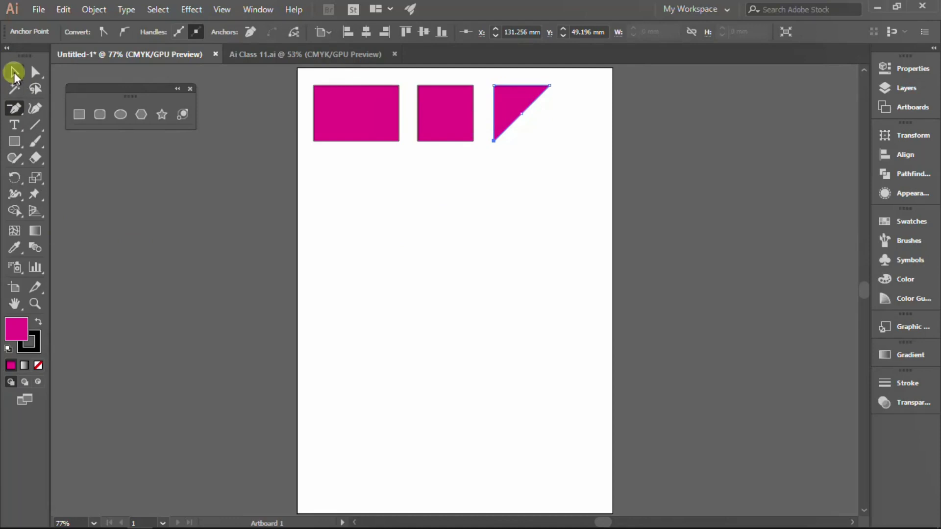
click(15, 73)
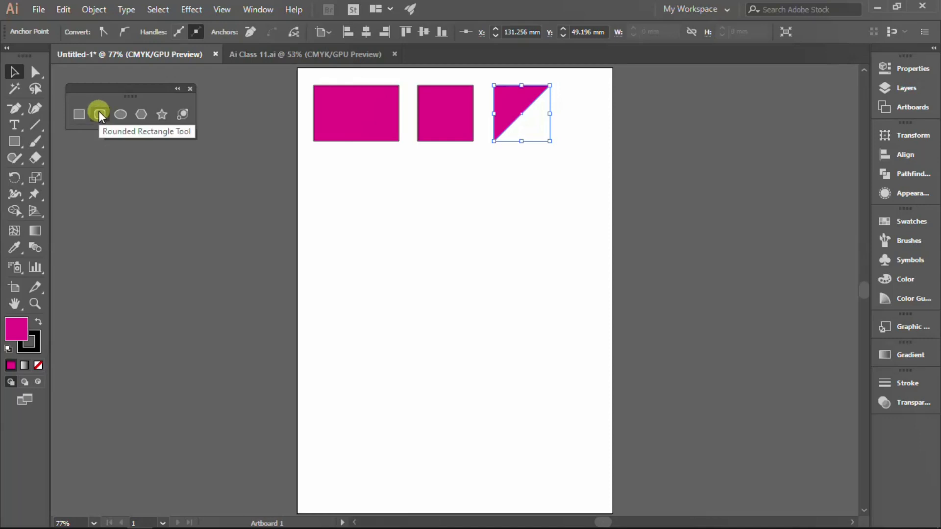
Draw a rounded rectangle below the first magenta rectangle and give it a yellow fill.
click(100, 115)
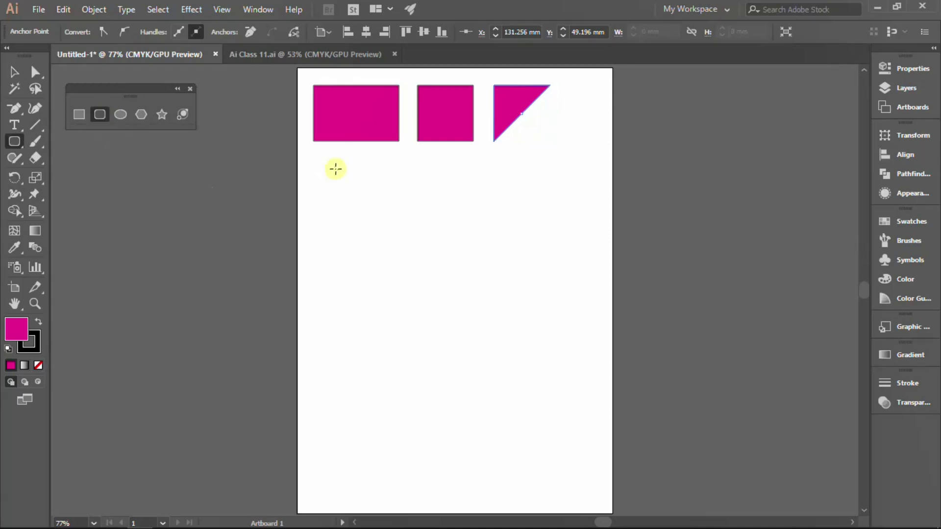
drag(314, 153, 410, 209)
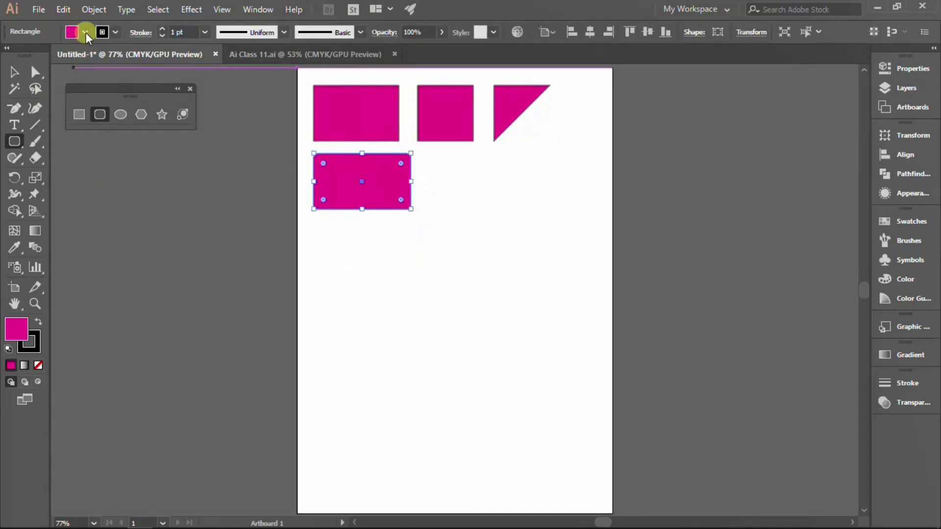
click(85, 32)
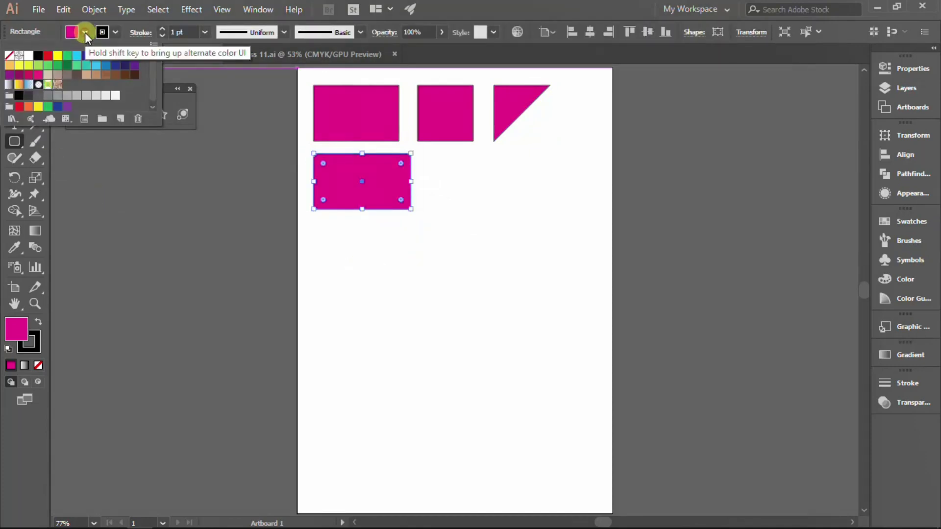
click(58, 55)
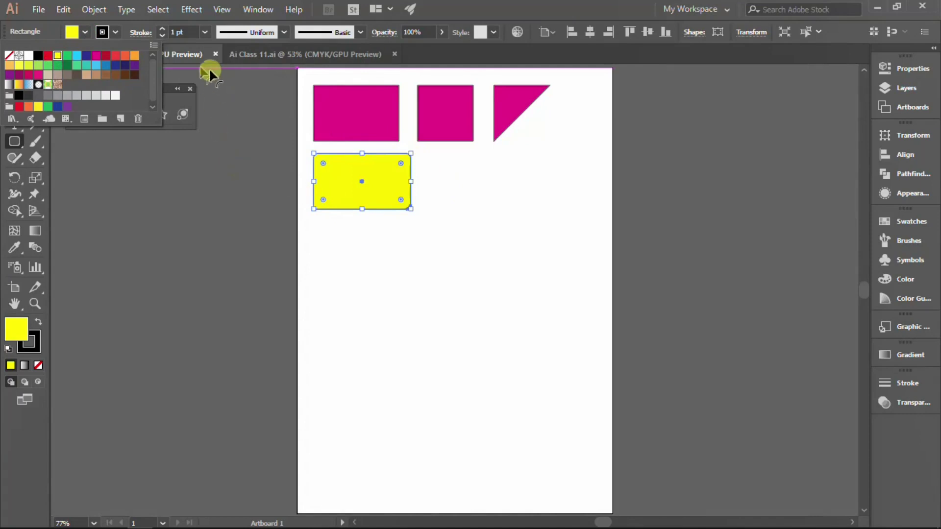
click(237, 117)
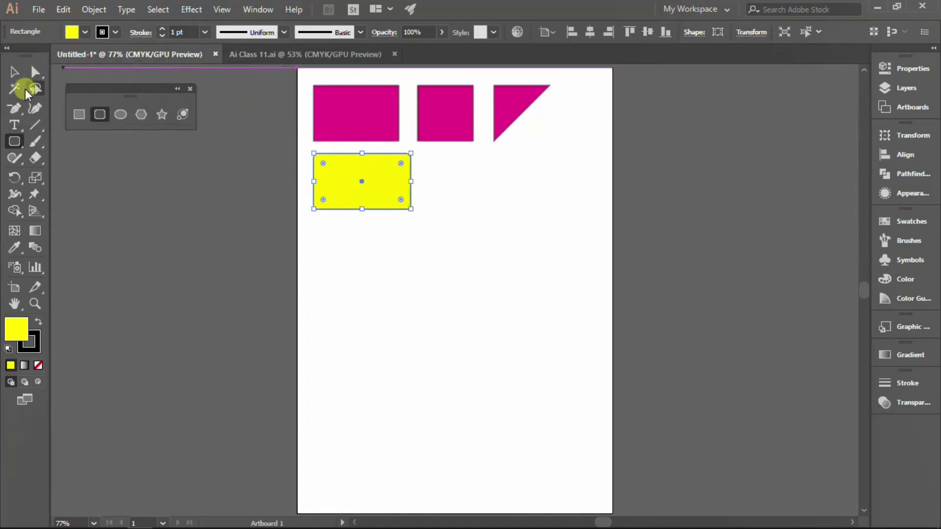
click(15, 75)
click(439, 184)
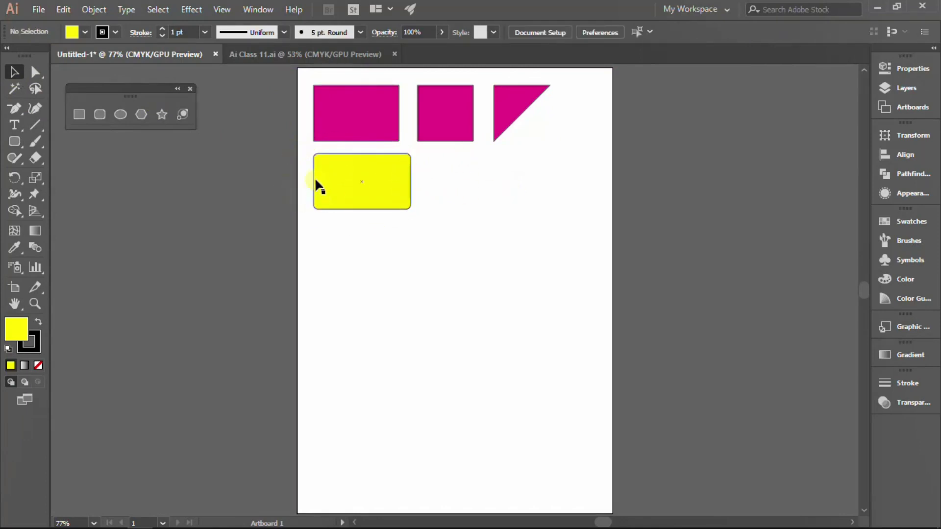
click(354, 161)
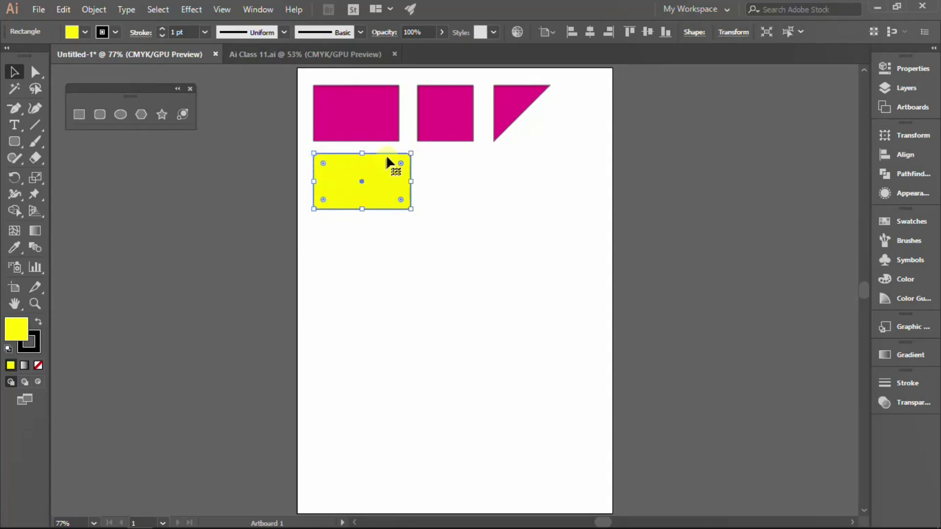
click(437, 175)
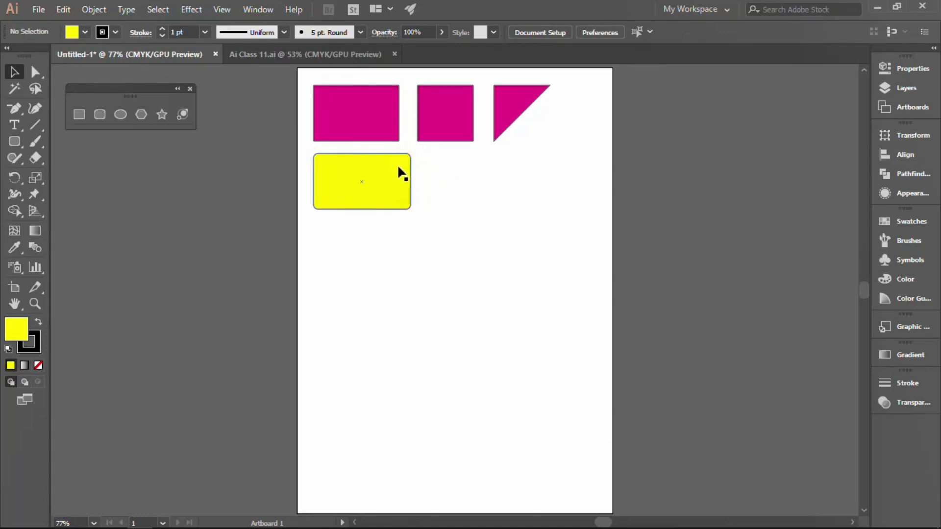
Drag the yellow rectangle's corner widget until its corner radius is 0.69 mm, then deselect it.
click(398, 168)
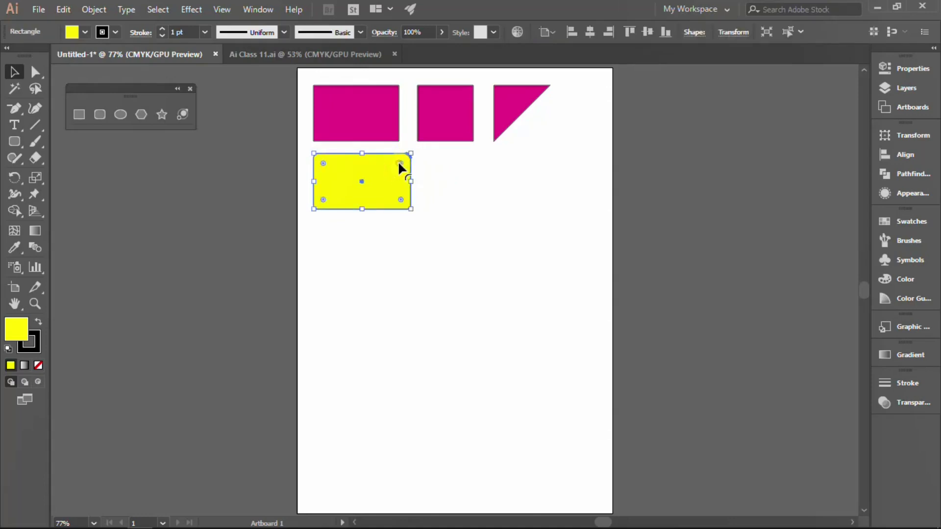
mouse_move(401, 164)
mouse_down()
mouse_move(360, 183)
mouse_move(376, 191)
mouse_up()
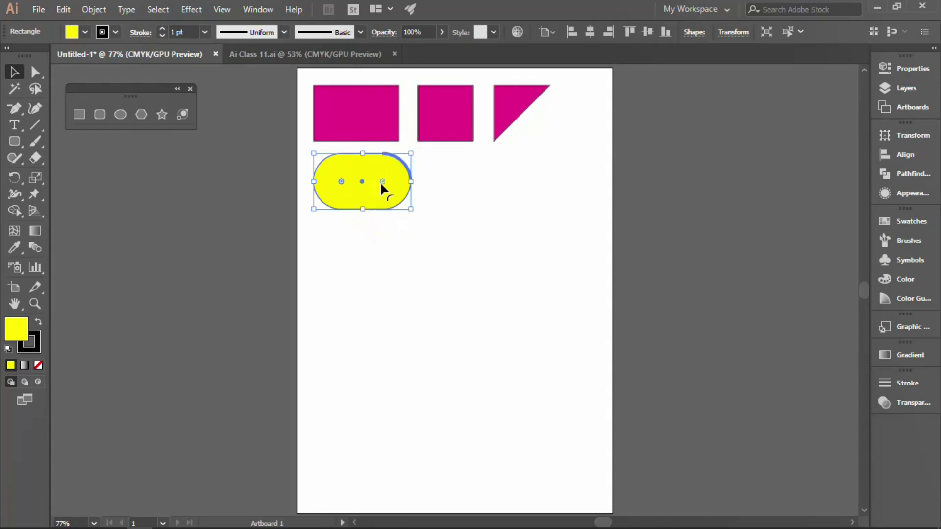
drag(381, 178, 403, 160)
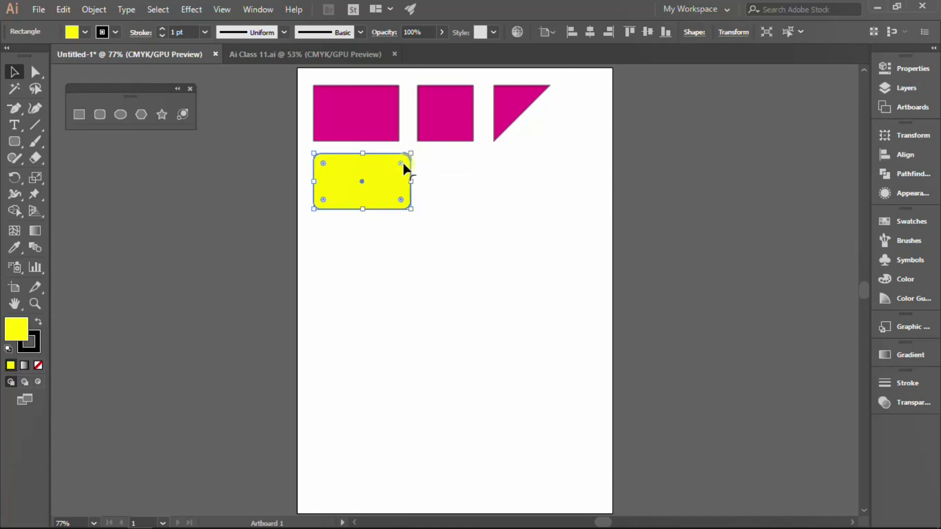
drag(401, 163, 409, 156)
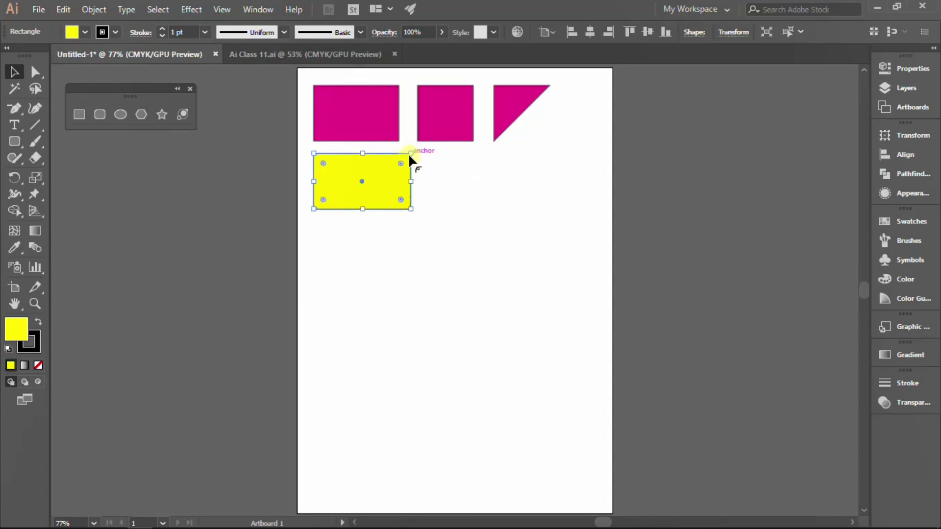
click(459, 156)
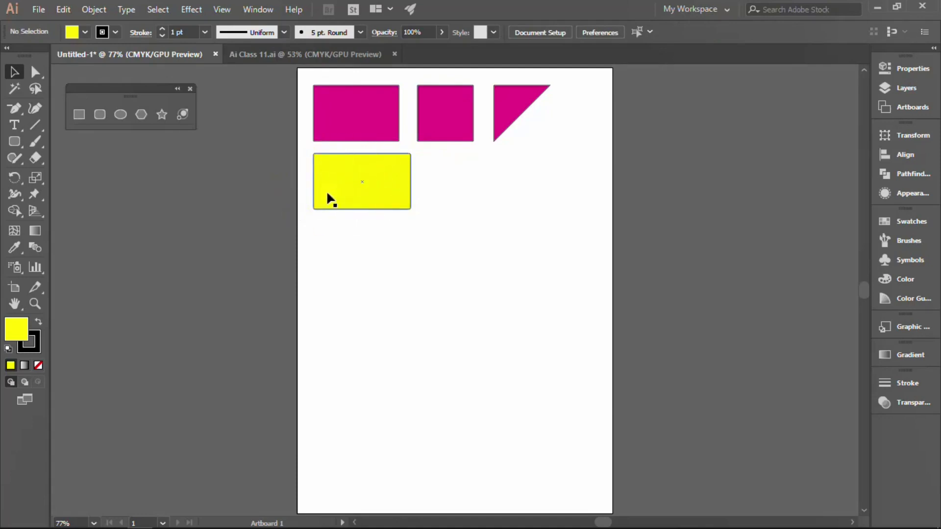
Draw an ellipse to the right of the yellow rectangle and fill it with CMYK Blue.
click(127, 177)
click(121, 115)
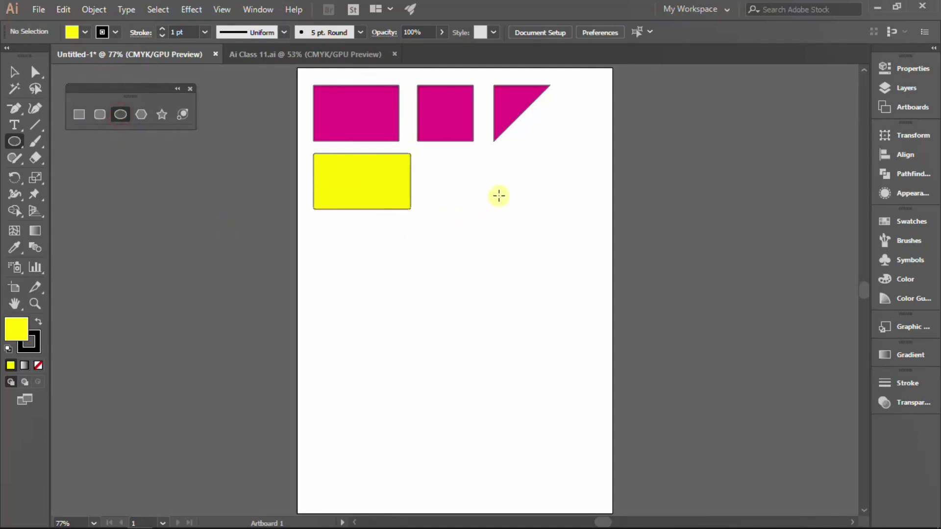
drag(439, 163, 547, 228)
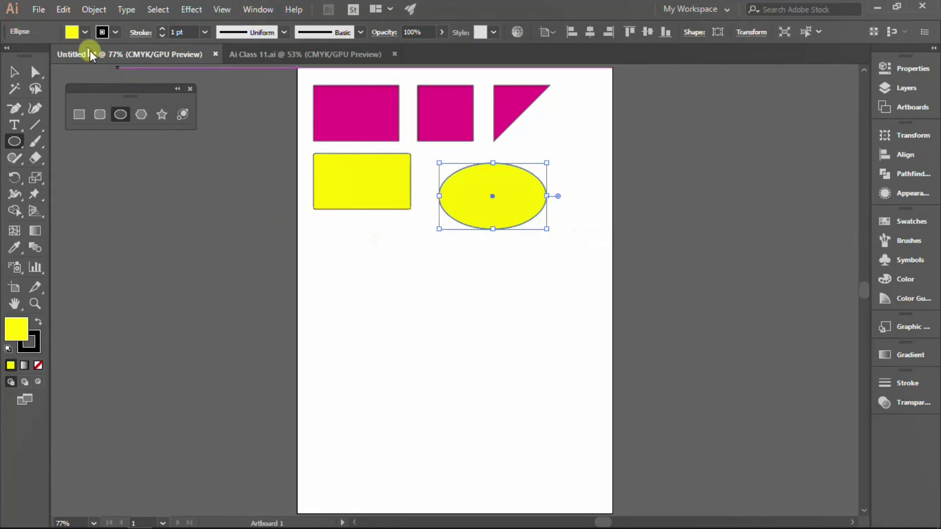
click(85, 32)
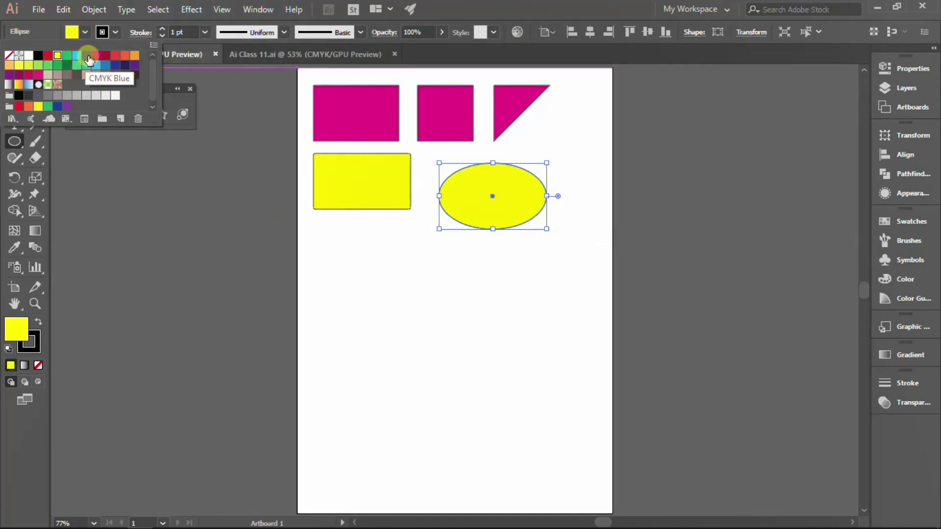
click(86, 55)
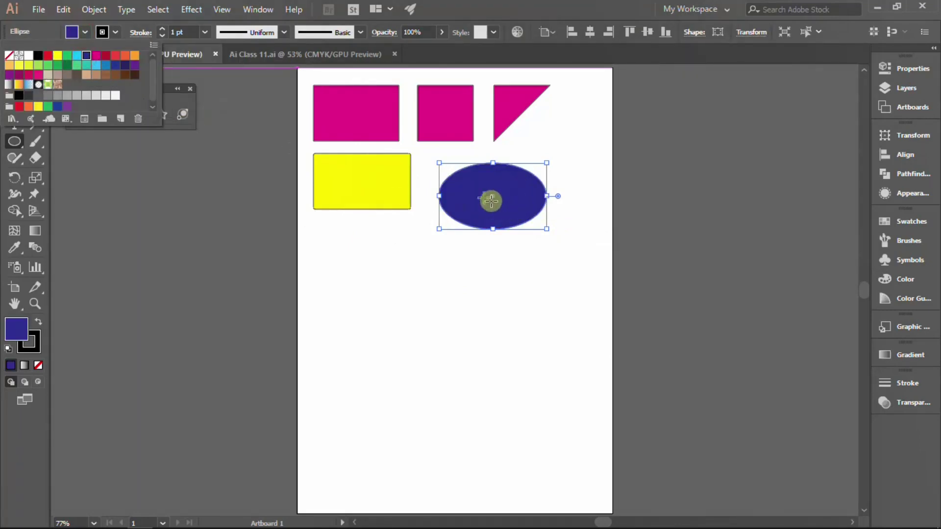
click(165, 152)
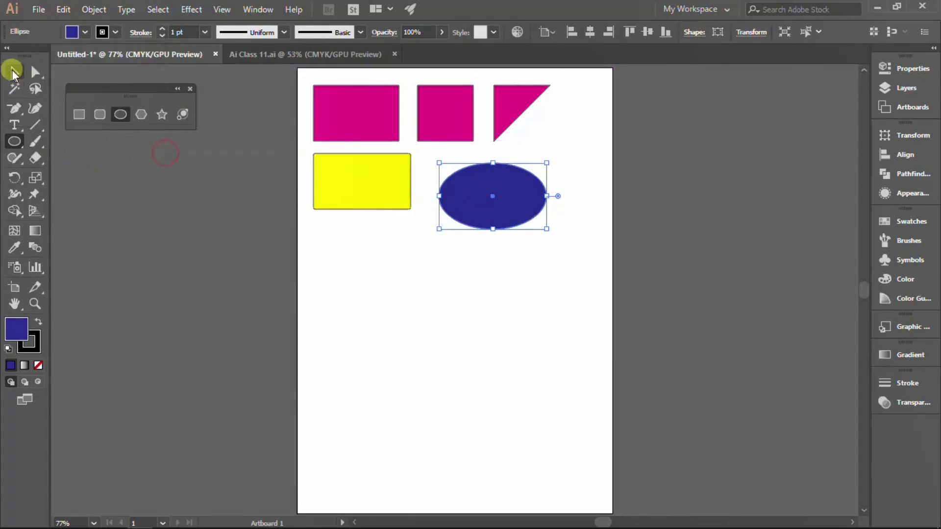
click(13, 71)
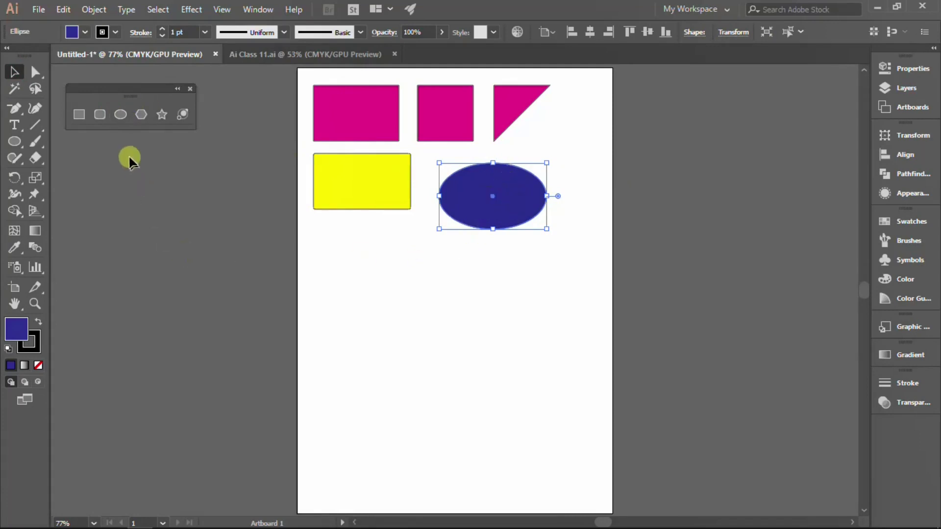
Shift-draw a dark blue circle below the yellow rectangle and Alt-drag a copy beside the ellipse.
click(121, 115)
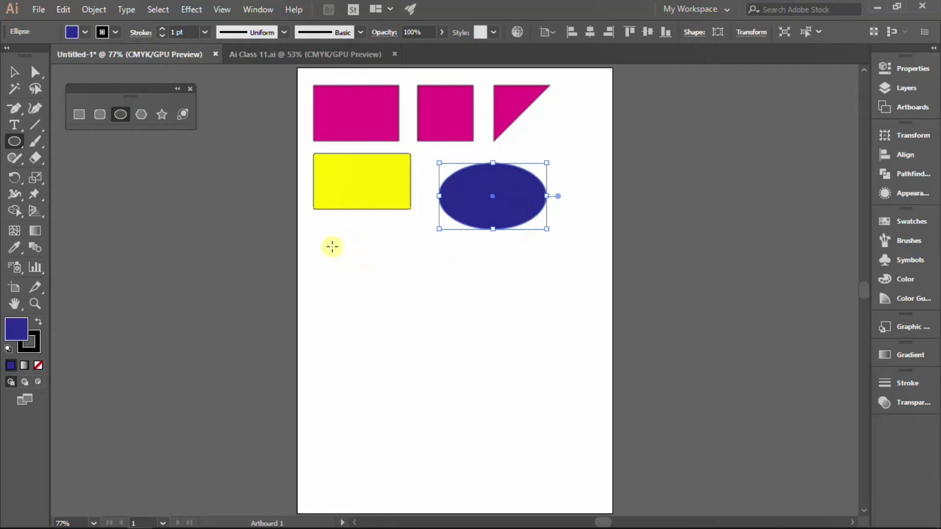
drag(329, 246, 382, 300)
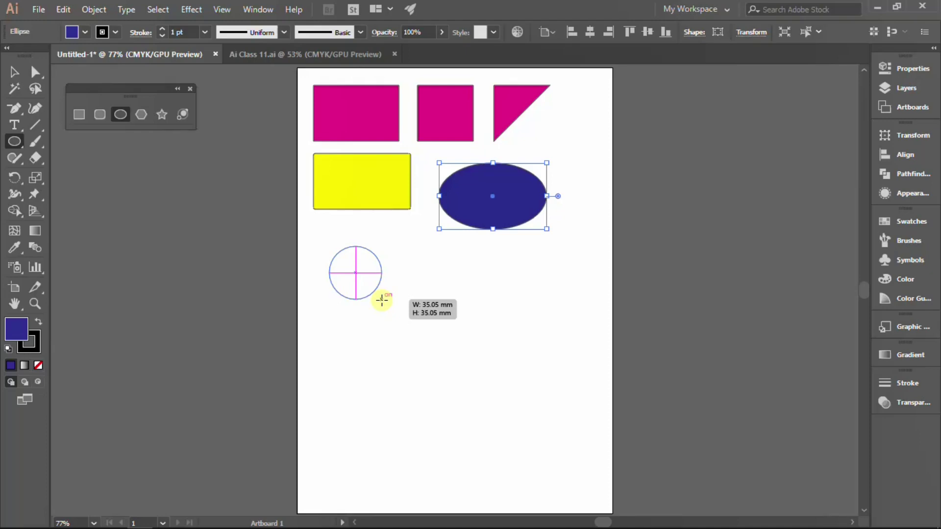
drag(381, 300, 386, 307)
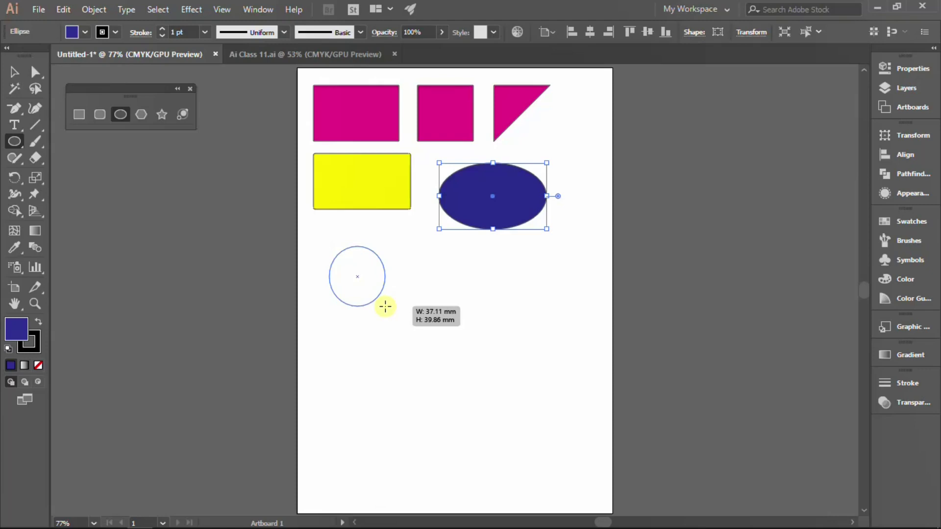
drag(385, 306, 385, 304)
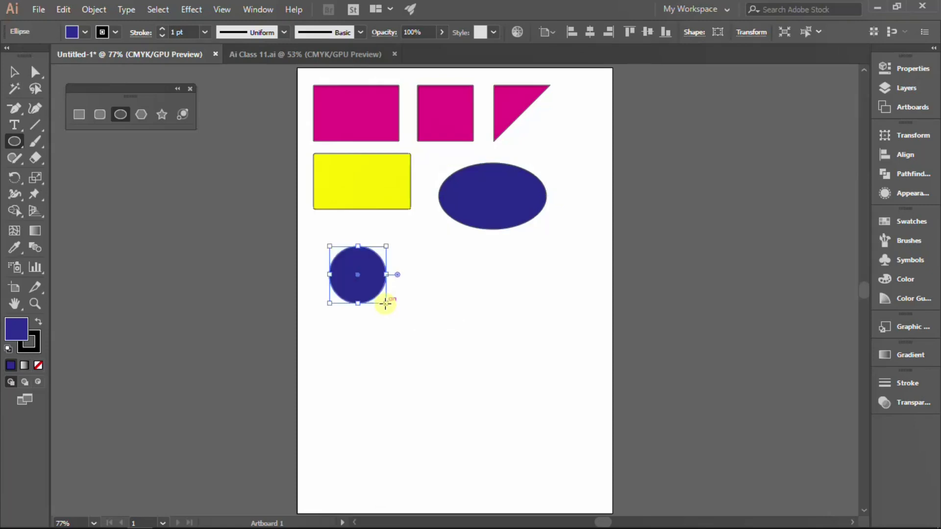
click(13, 72)
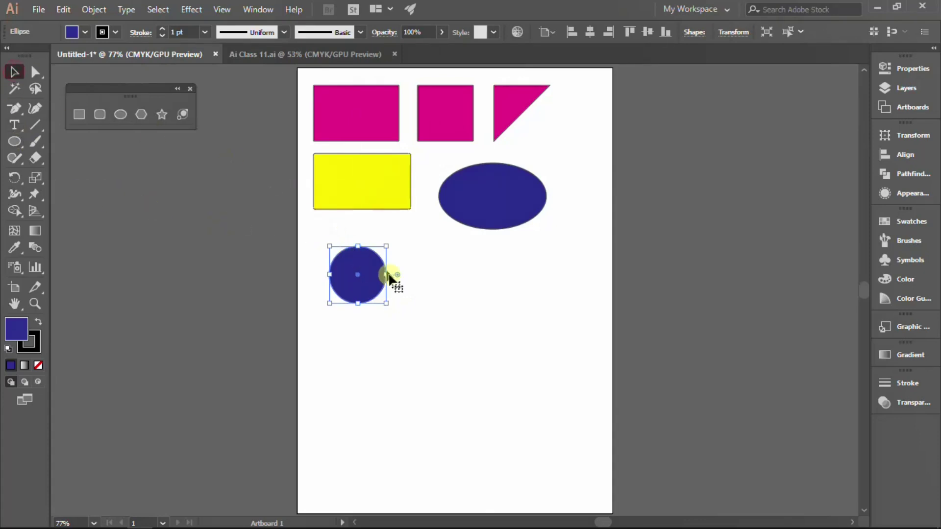
drag(374, 267, 607, 174)
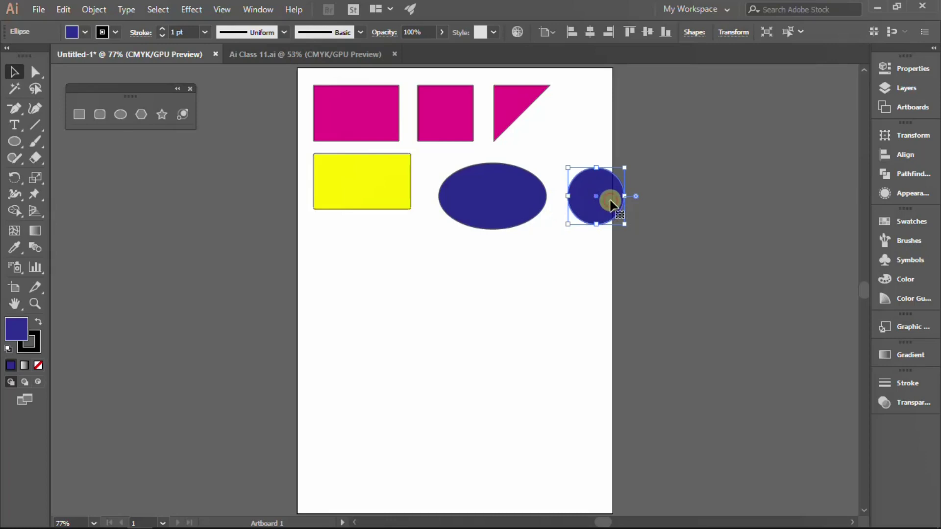
drag(610, 203, 390, 283)
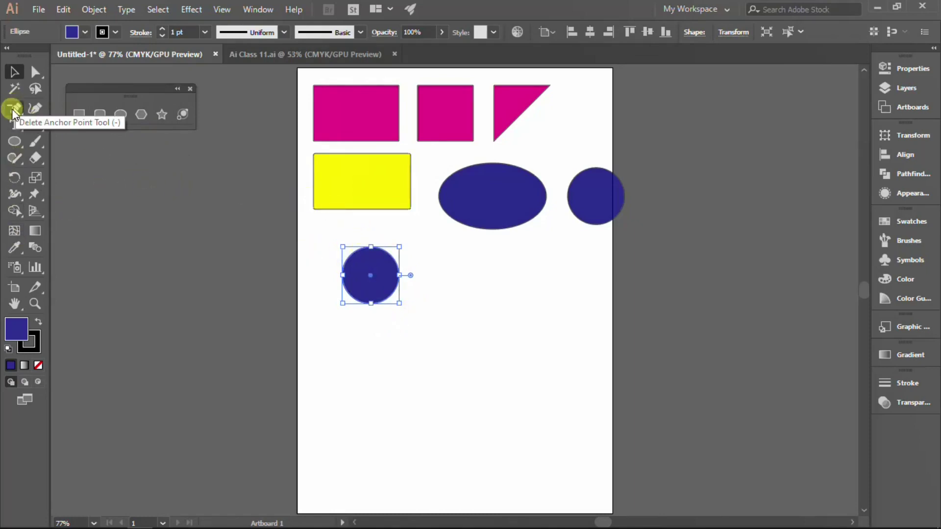
Delete the lower circle's right anchor and retract its handles to form a flat-sided half circle.
click(14, 107)
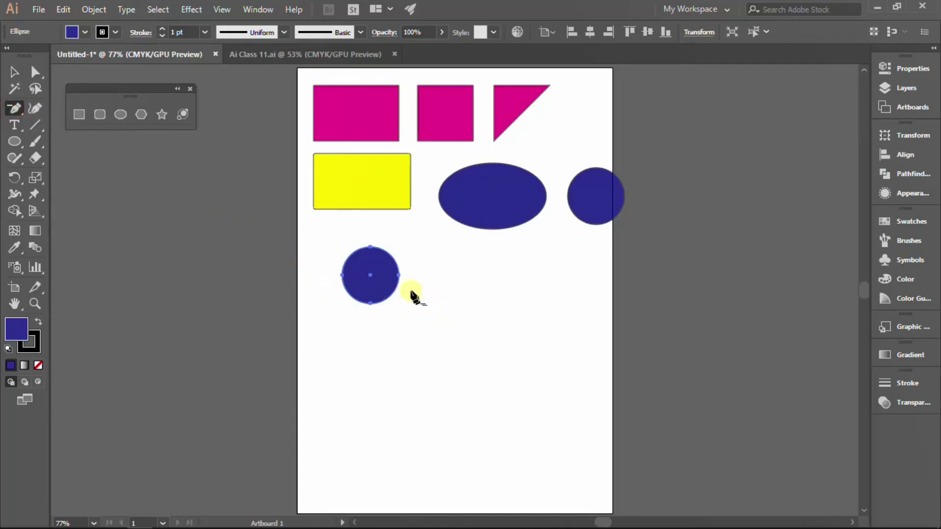
click(399, 276)
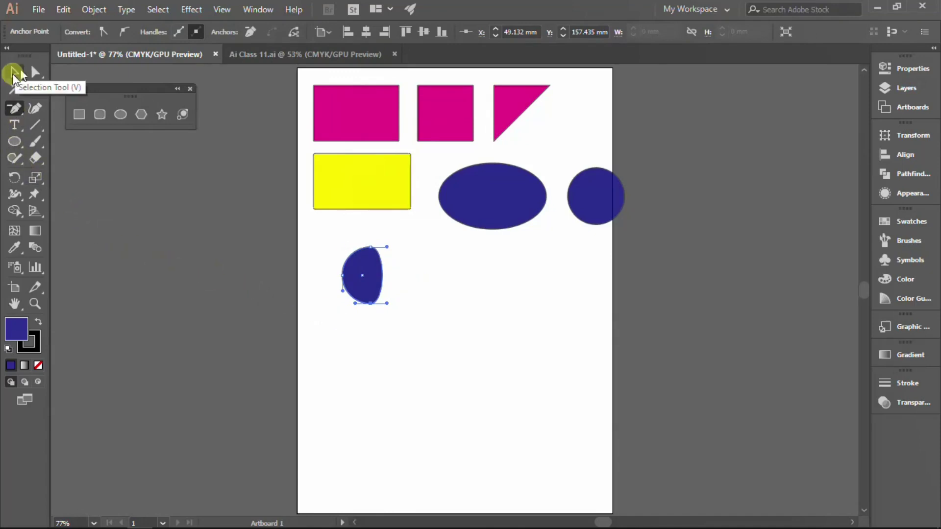
click(37, 74)
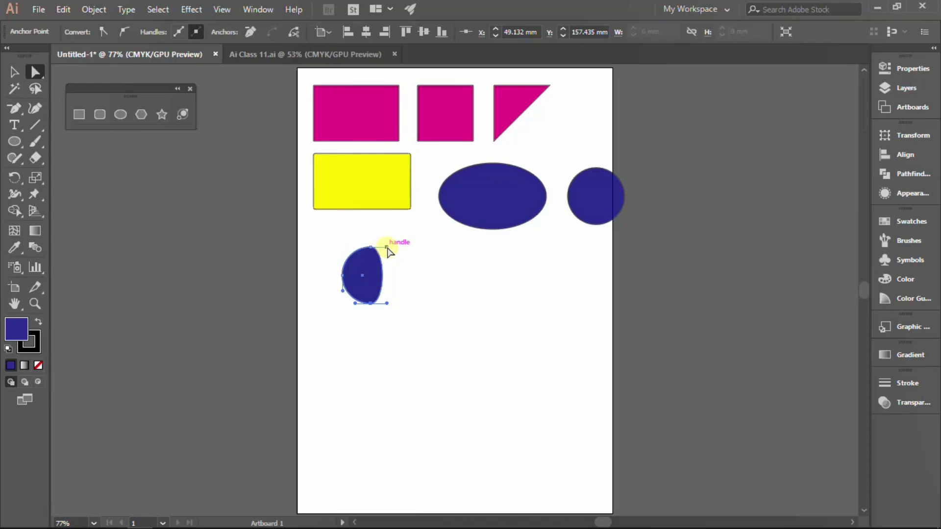
drag(387, 248, 374, 249)
drag(374, 249, 371, 247)
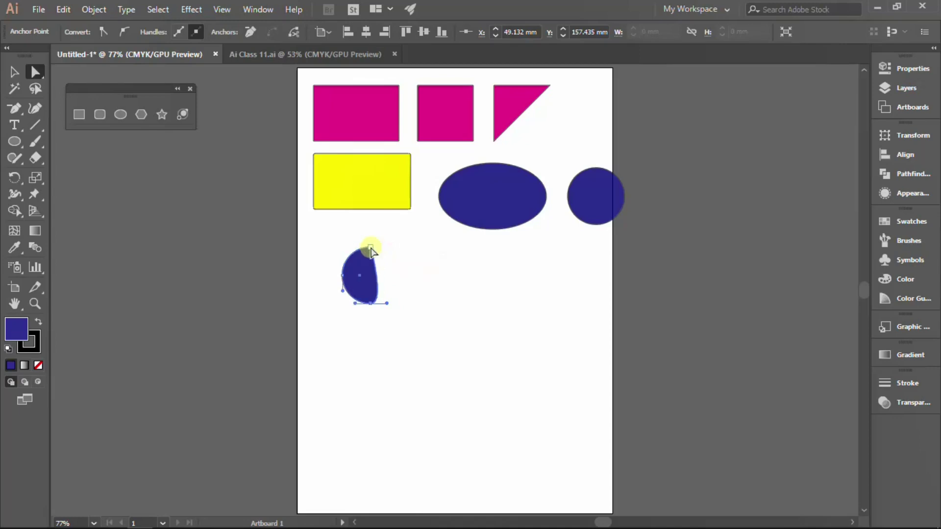
mouse_move(387, 303)
mouse_down()
mouse_move(371, 306)
mouse_move(592, 306)
mouse_up()
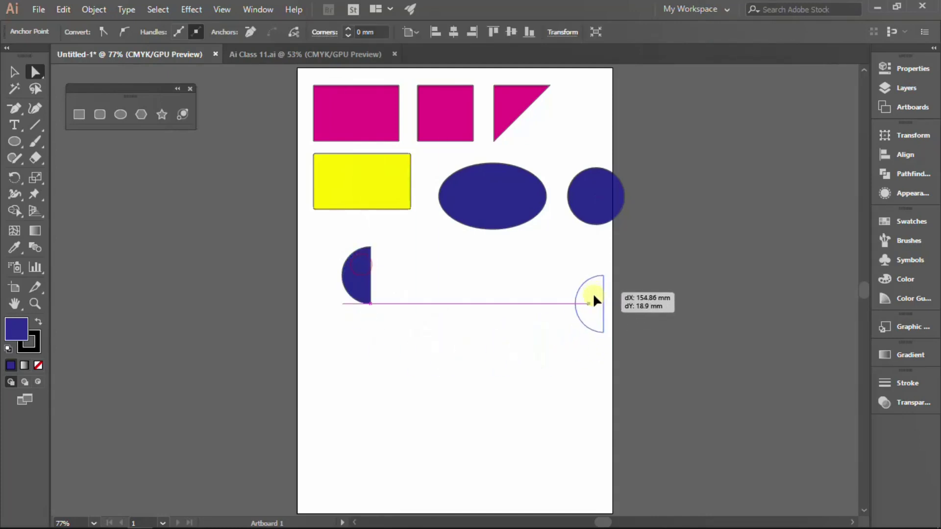
Move the ellipse toward the yellow rectangle, the circle beside the triangle, and the half circle beneath it.
click(469, 185)
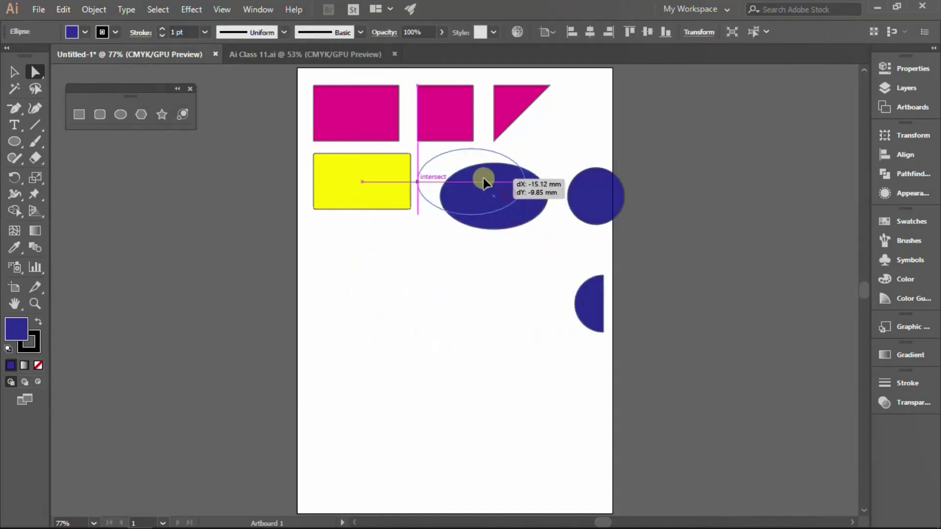
drag(510, 199, 487, 186)
mouse_move(597, 199)
mouse_down()
mouse_move(565, 193)
mouse_move(551, 147)
mouse_up()
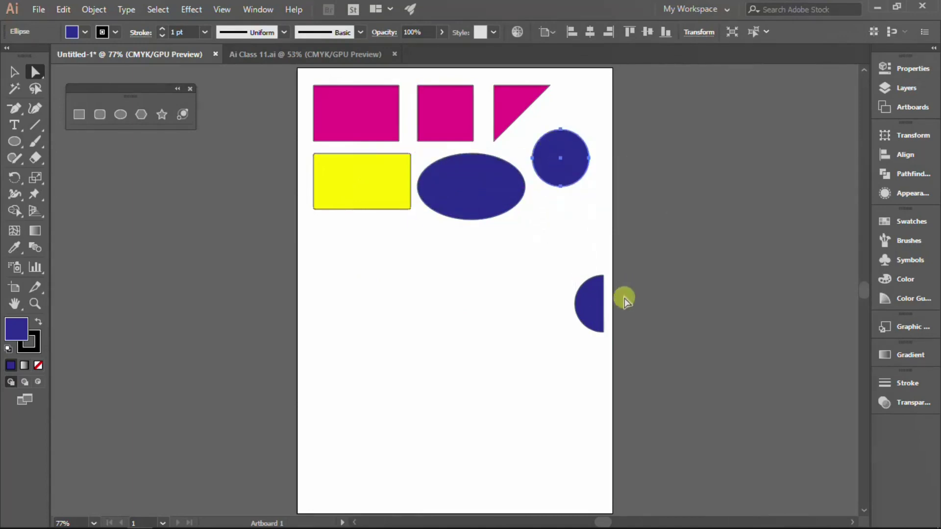
drag(595, 308, 581, 223)
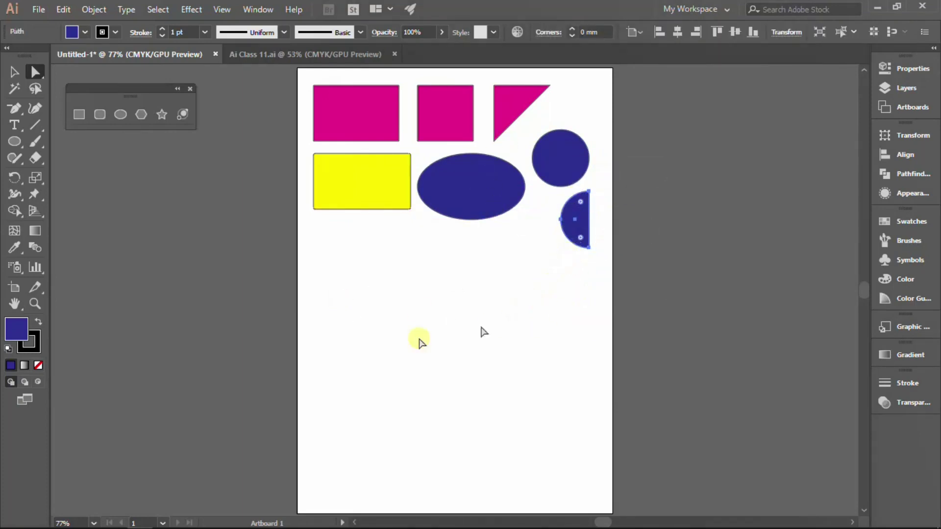
Draw a dark blue hexagon below the yellow rectangle, then deselect it.
click(141, 114)
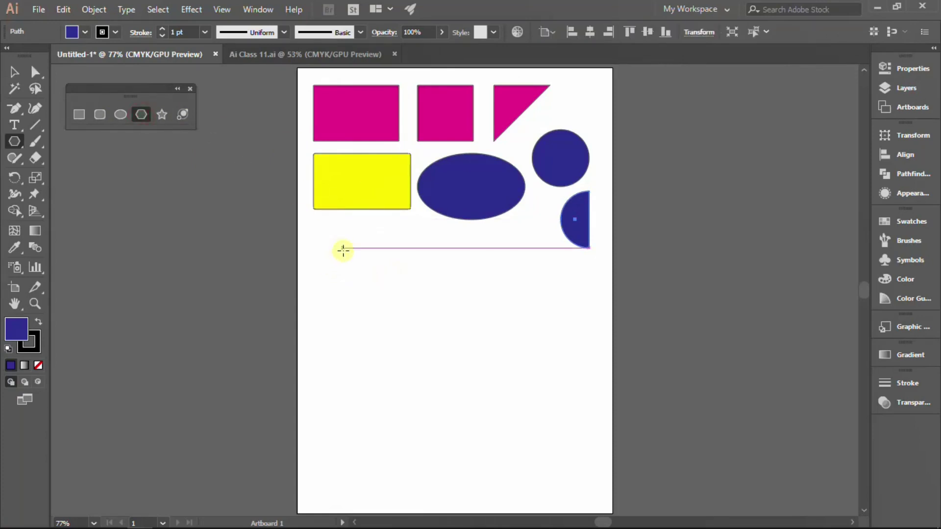
drag(342, 254, 368, 283)
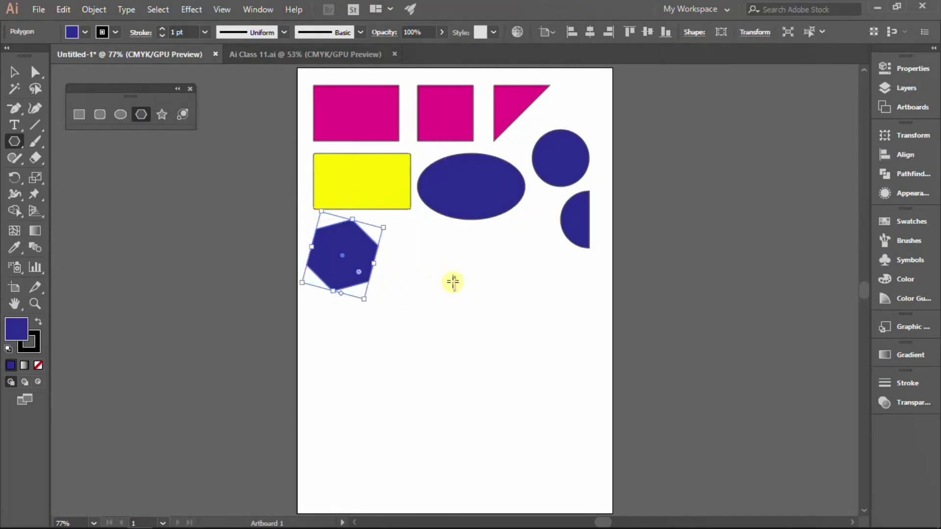
click(209, 191)
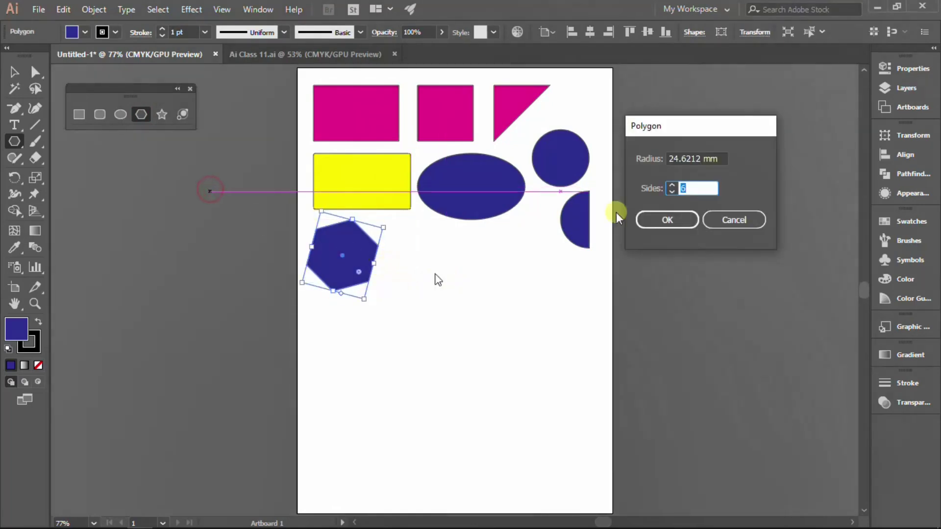
click(733, 219)
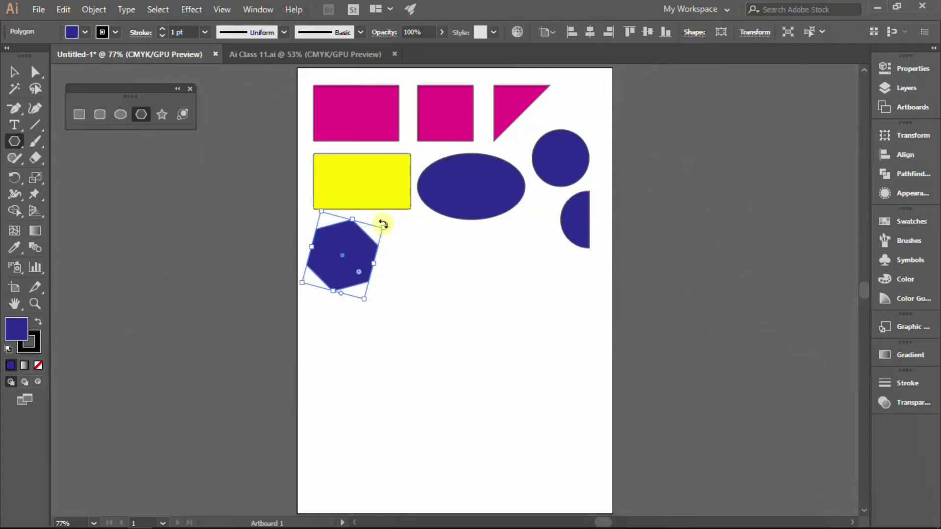
click(14, 73)
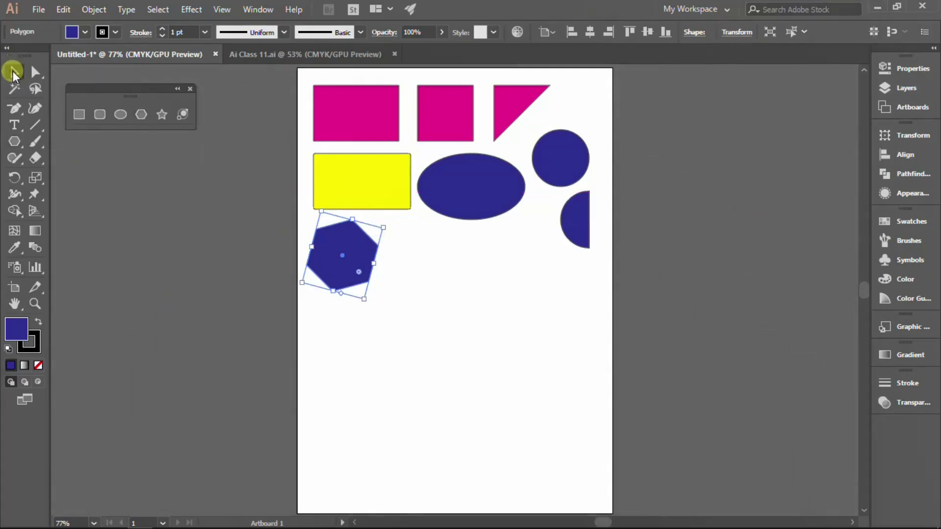
click(448, 301)
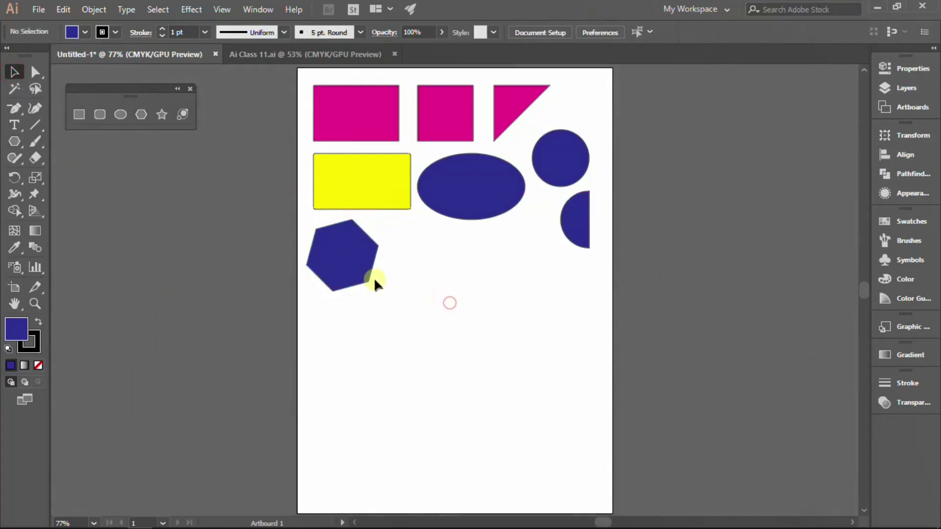
click(141, 114)
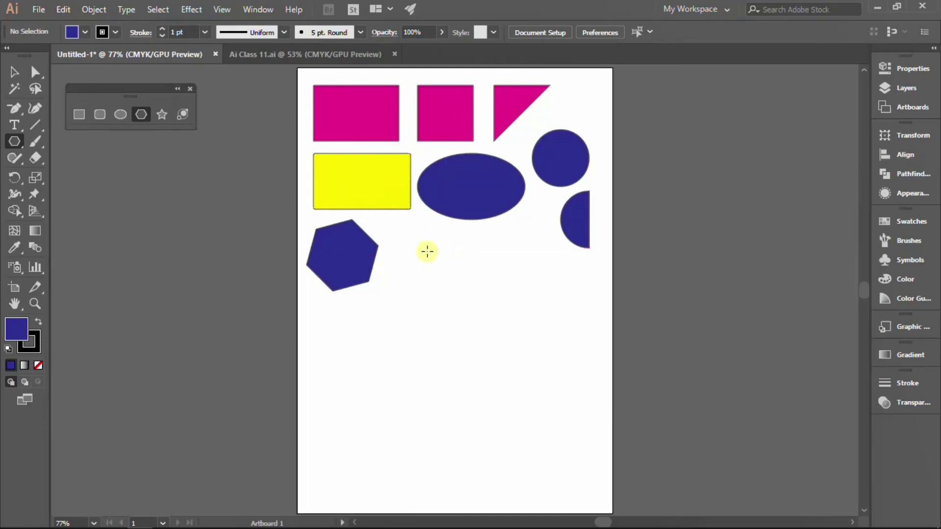
Draw a second hexagon right of the first, then start a polygon reduced to five sides.
drag(427, 251, 450, 277)
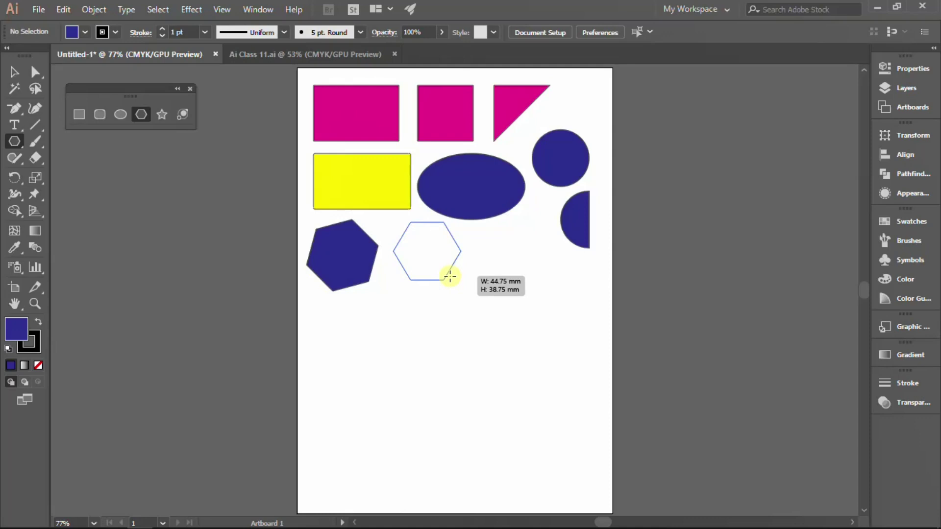
drag(449, 276, 451, 277)
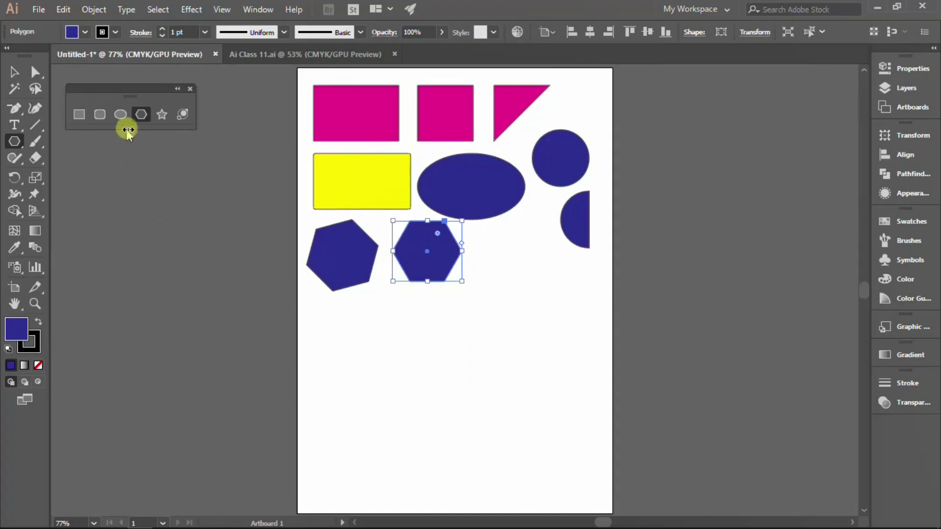
click(142, 114)
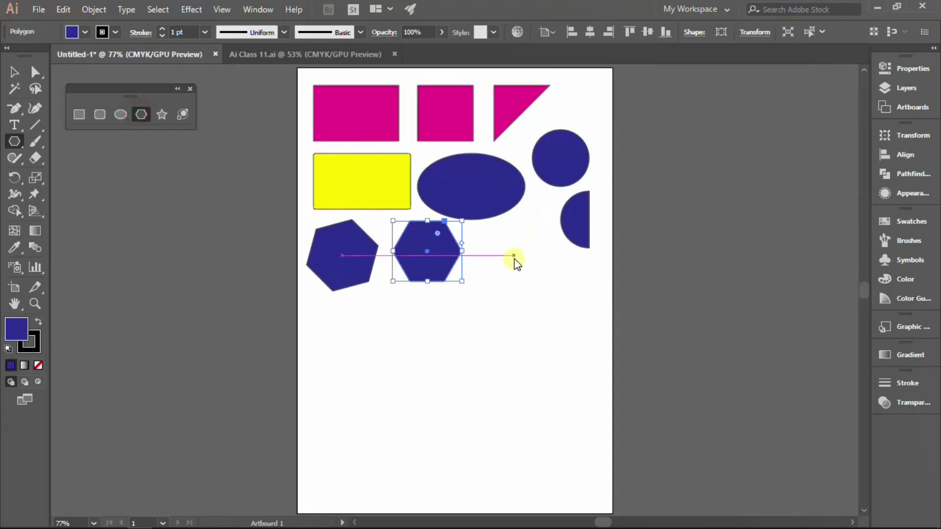
mouse_move(513, 252)
mouse_down()
mouse_move(542, 283)
mouse_move(540, 273)
mouse_up()
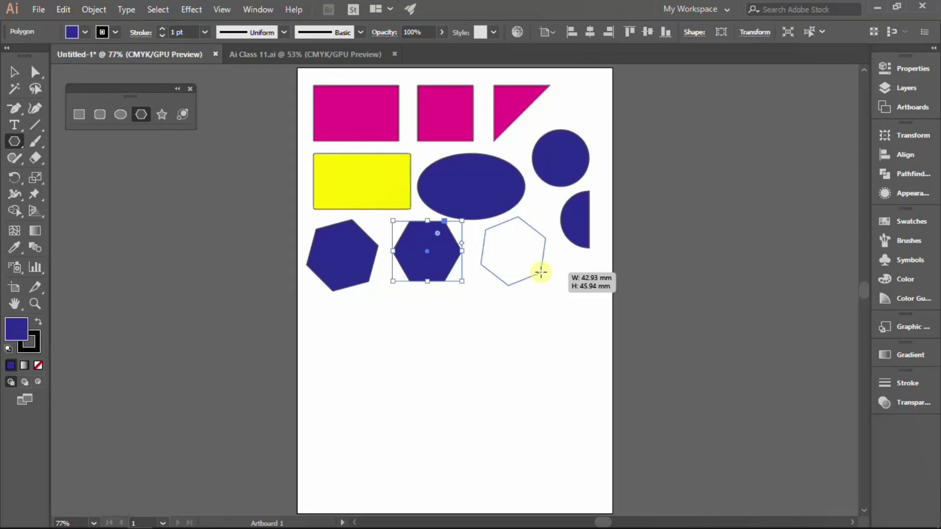
key(Down)
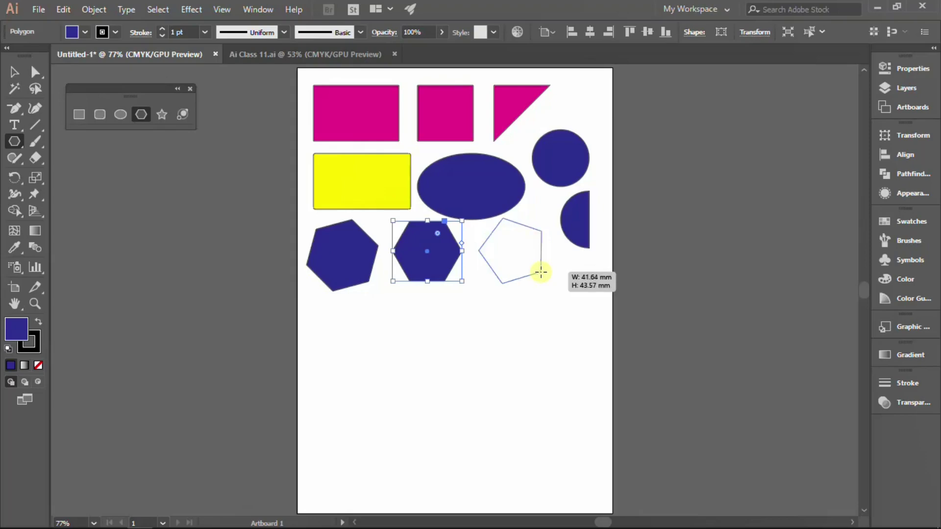
Place a blue pentagon right of the hexagons and draw an upright square below.
drag(541, 272, 550, 260)
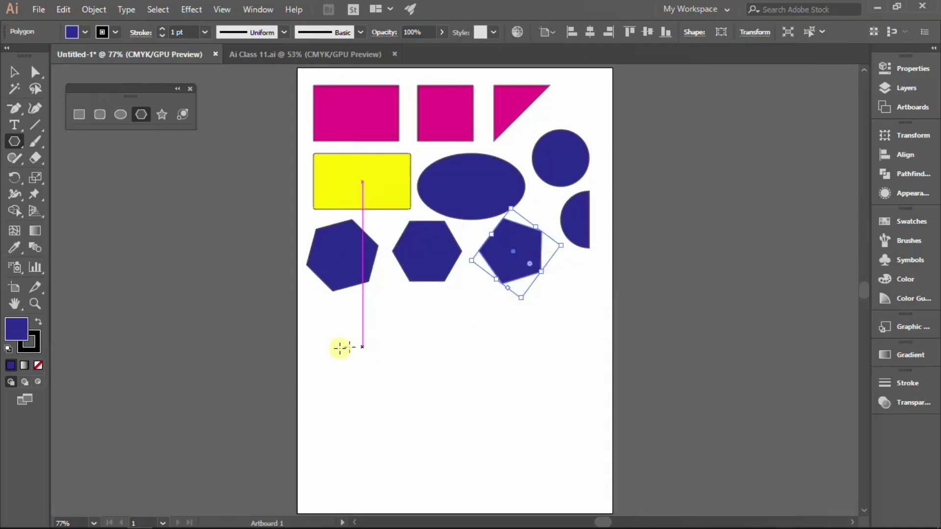
drag(321, 325, 356, 350)
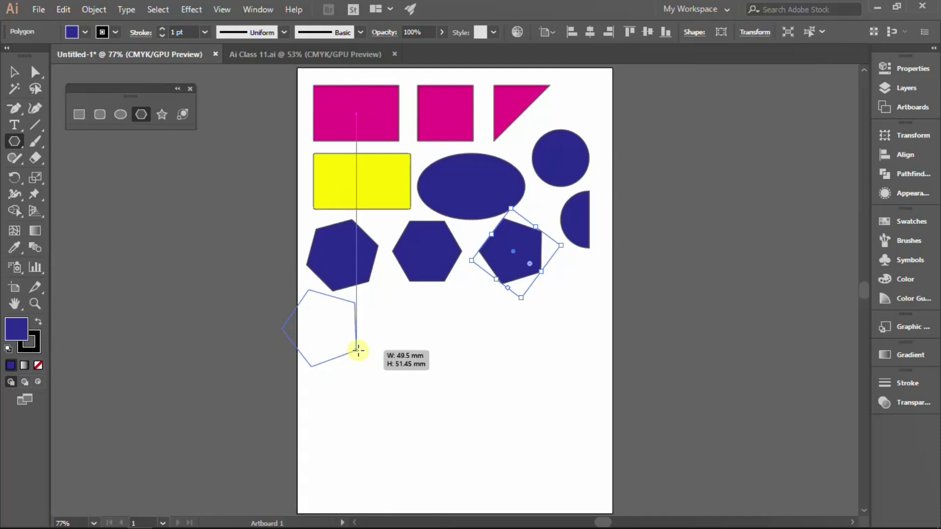
key(Down)
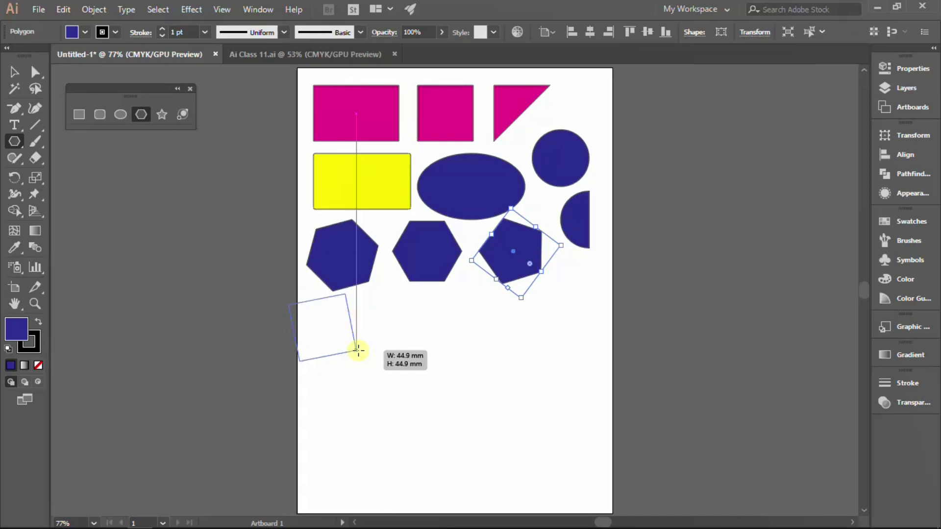
drag(358, 350, 355, 358)
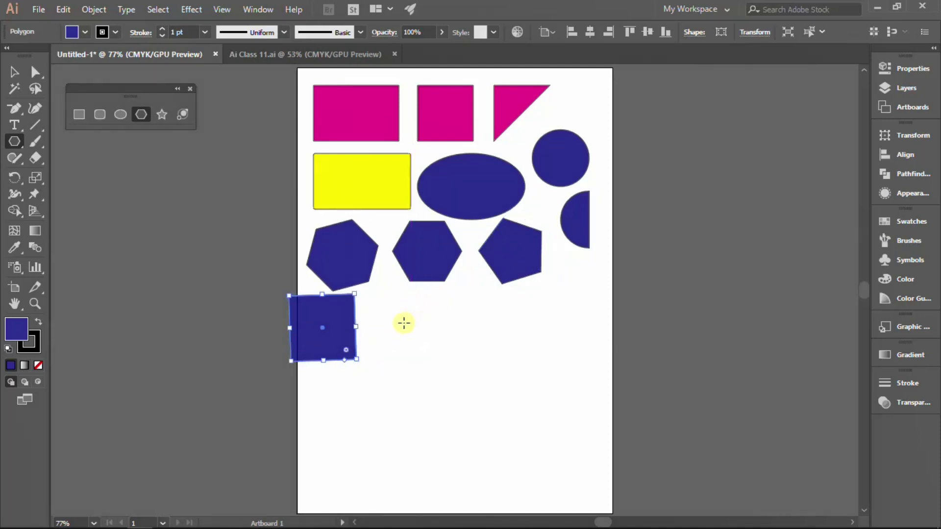
Draw a three-sided triangle beside the blue square.
mouse_move(404, 323)
mouse_down()
mouse_move(444, 356)
mouse_move(433, 366)
mouse_move(440, 359)
mouse_up()
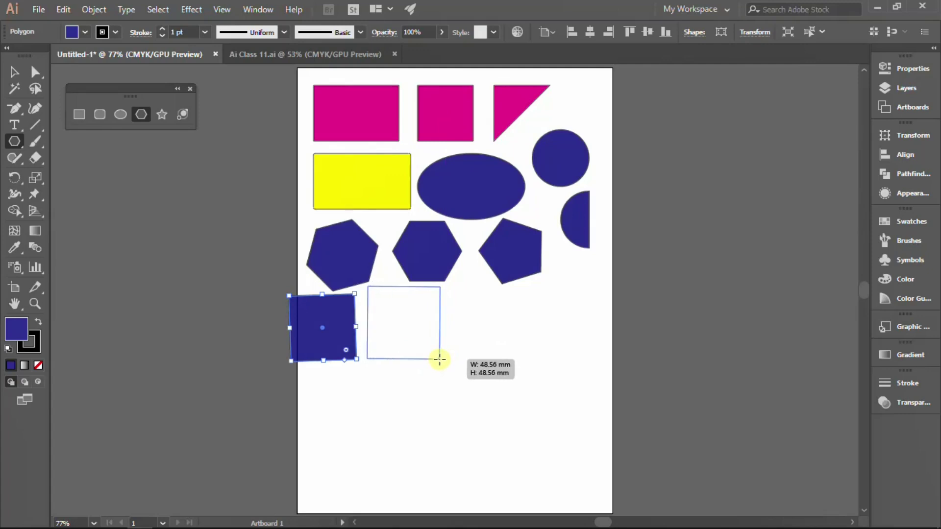
key(Down)
drag(439, 360, 438, 358)
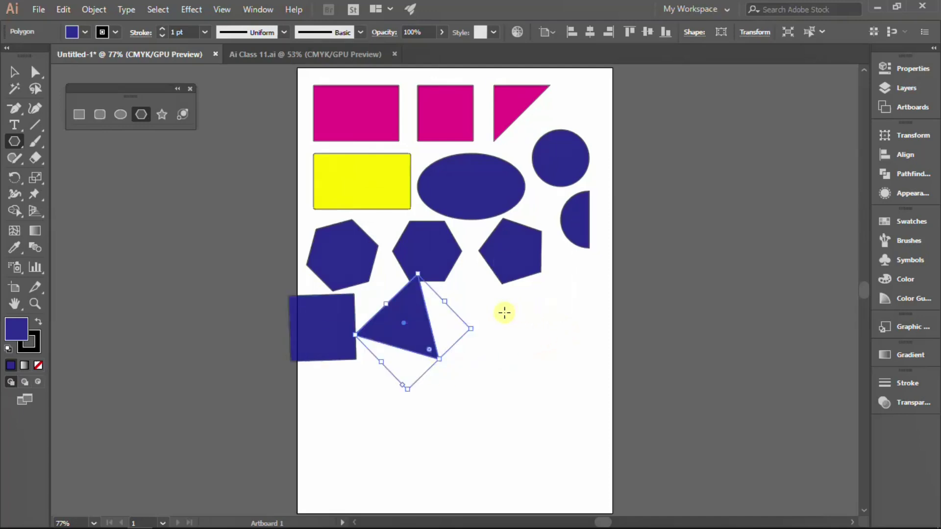
Draw a seven-sided heptagon right of the triangle and shift it down and right.
drag(504, 309, 531, 373)
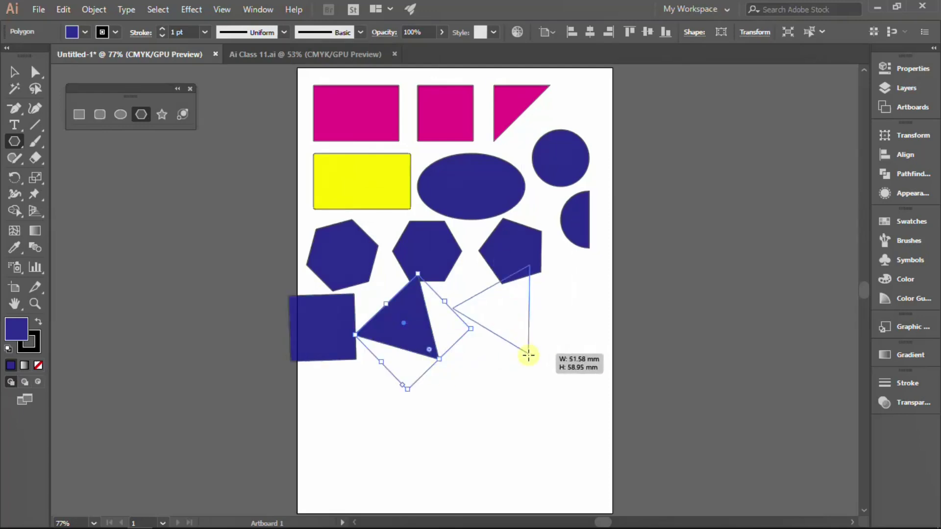
drag(532, 373, 509, 356)
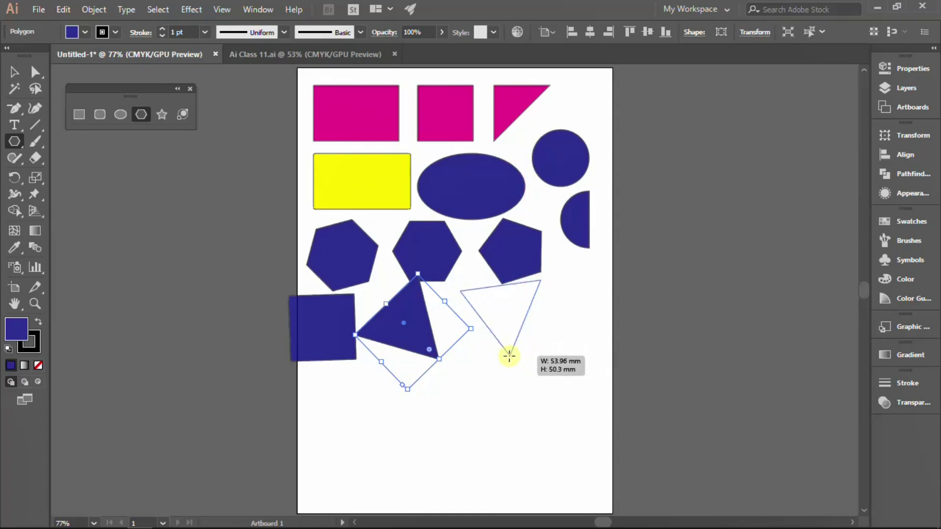
key(Up)
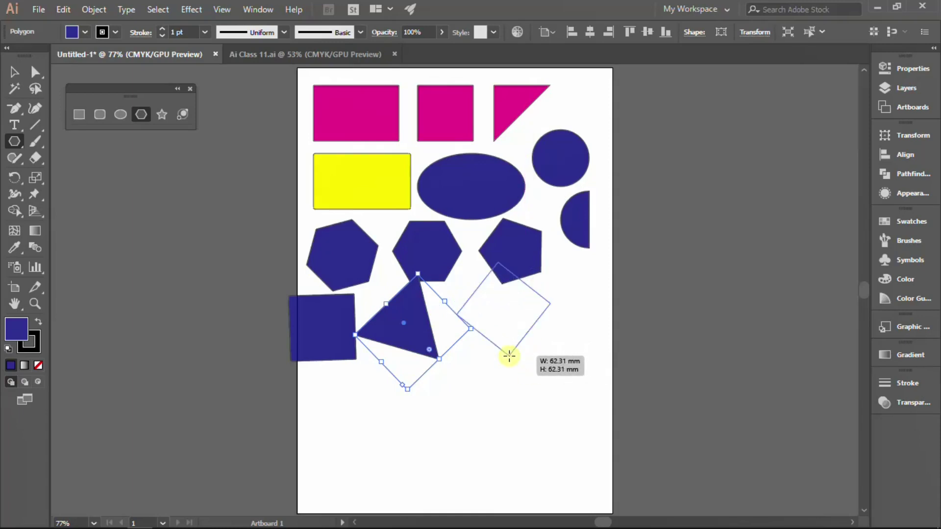
key(Up)
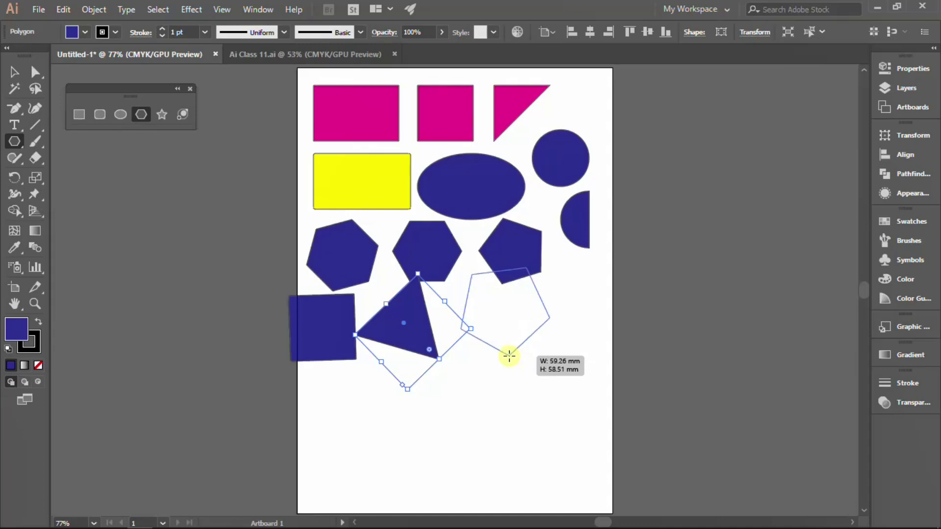
key(Up)
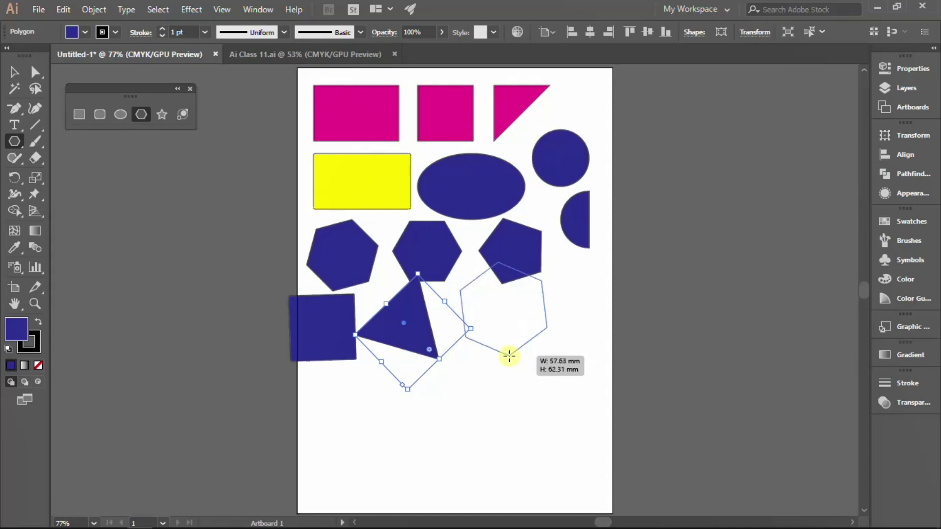
key(Up)
drag(509, 356, 509, 357)
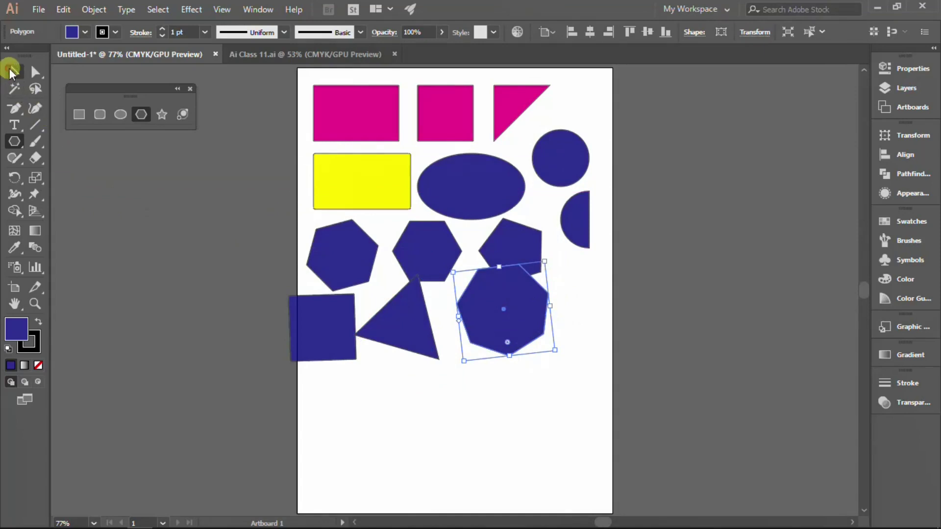
click(14, 72)
mouse_move(525, 303)
mouse_down()
mouse_move(557, 342)
mouse_move(542, 328)
mouse_up()
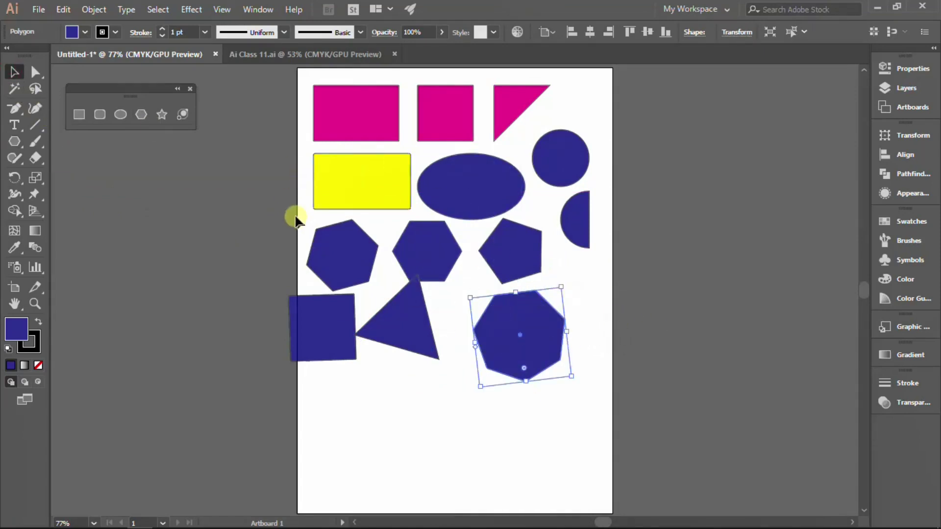
Draw a very large many-sided blue polygon right of the heptagon.
click(142, 115)
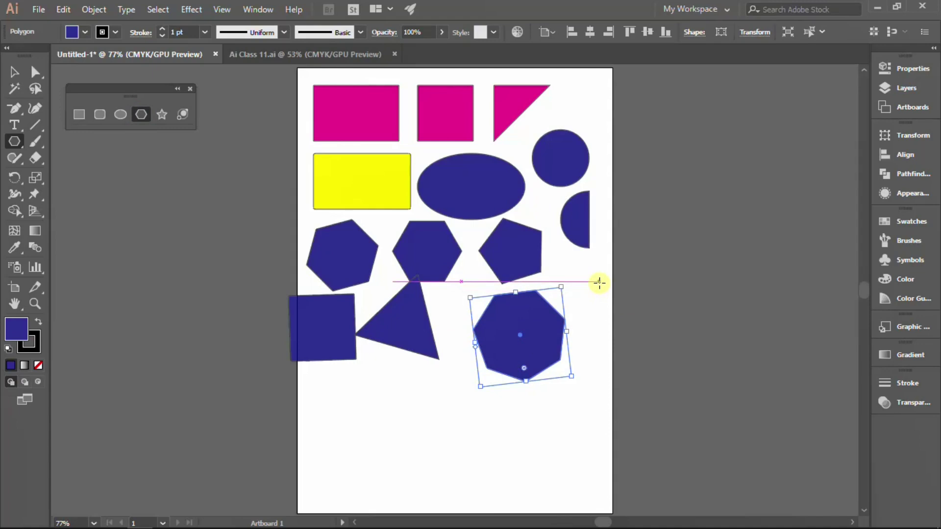
mouse_move(600, 284)
mouse_down()
mouse_move(648, 328)
mouse_move(625, 310)
mouse_up()
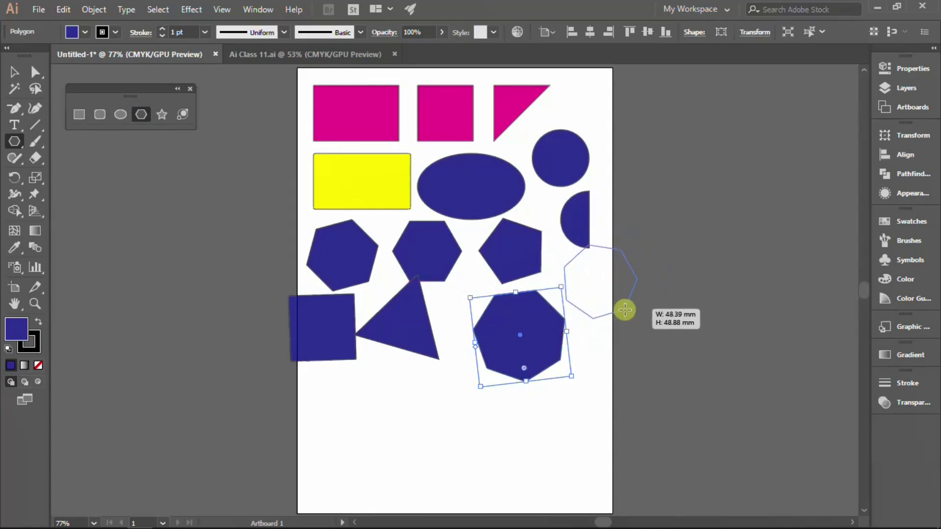
drag(625, 310, 622, 307)
key(Up)
key(Up)
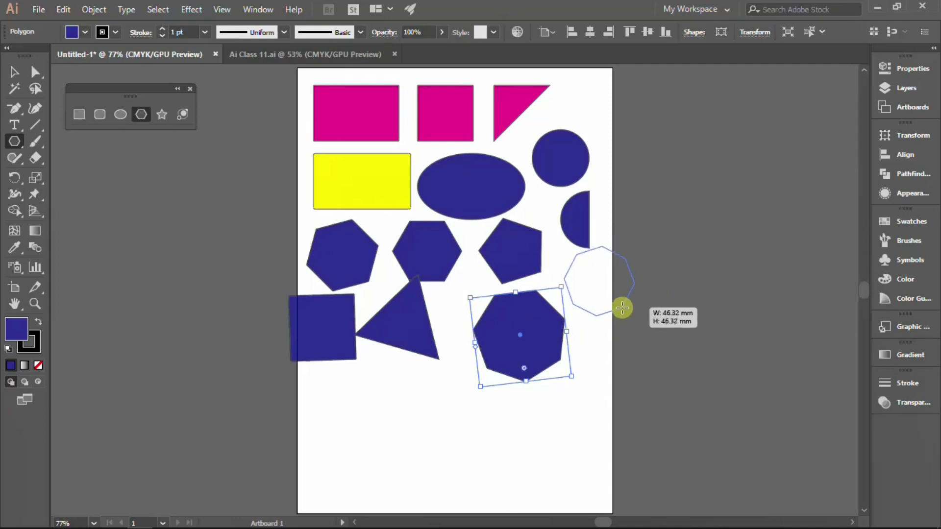
key(Up)
key(Up)
key(Up)
key(Up)
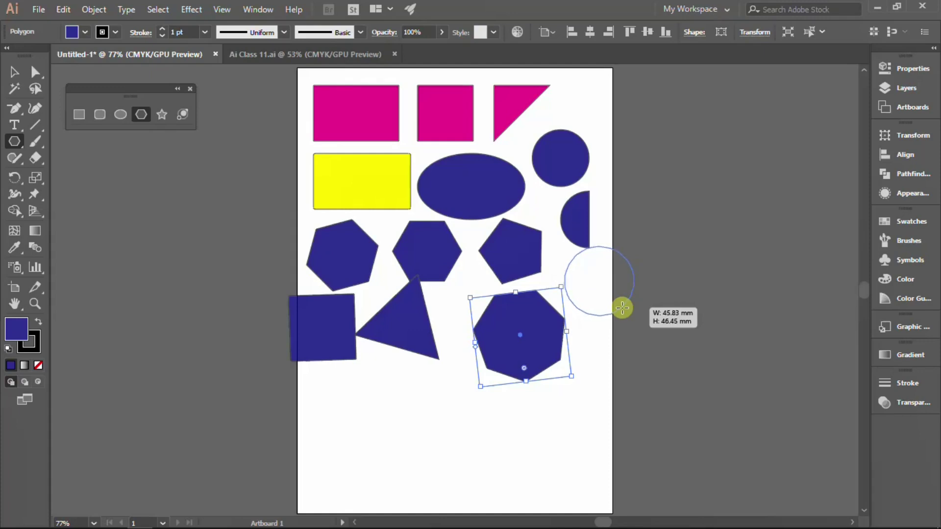
drag(622, 307, 763, 404)
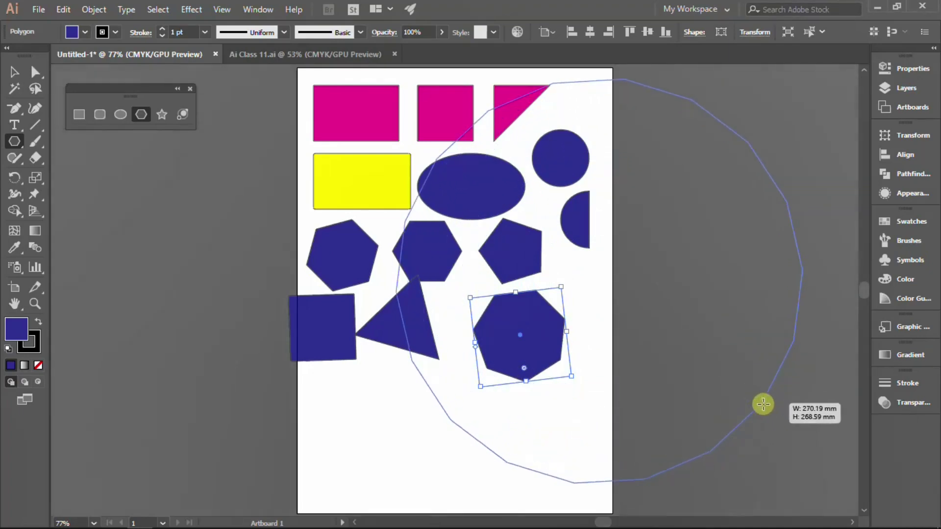
drag(763, 404, 767, 399)
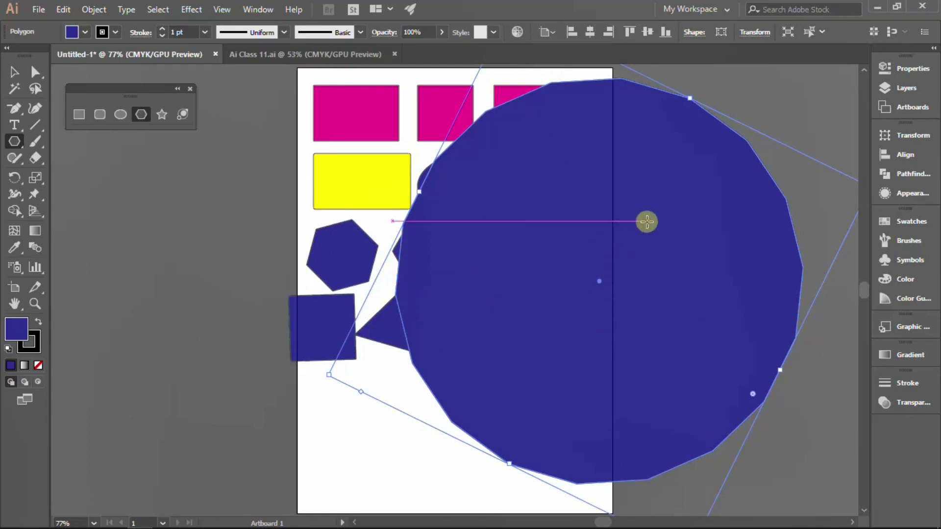
Move the large polygon right and up, mostly off the artboard.
key(v)
drag(661, 238, 807, 238)
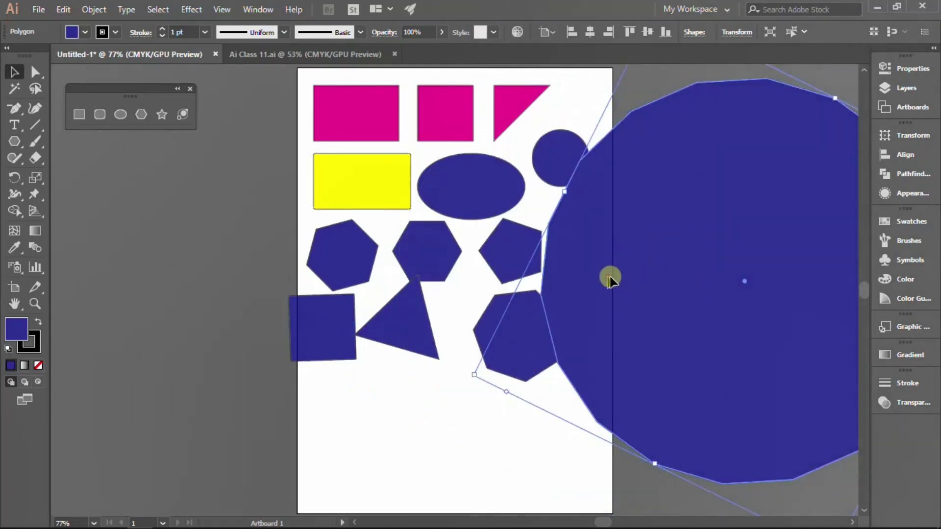
drag(610, 280, 779, 156)
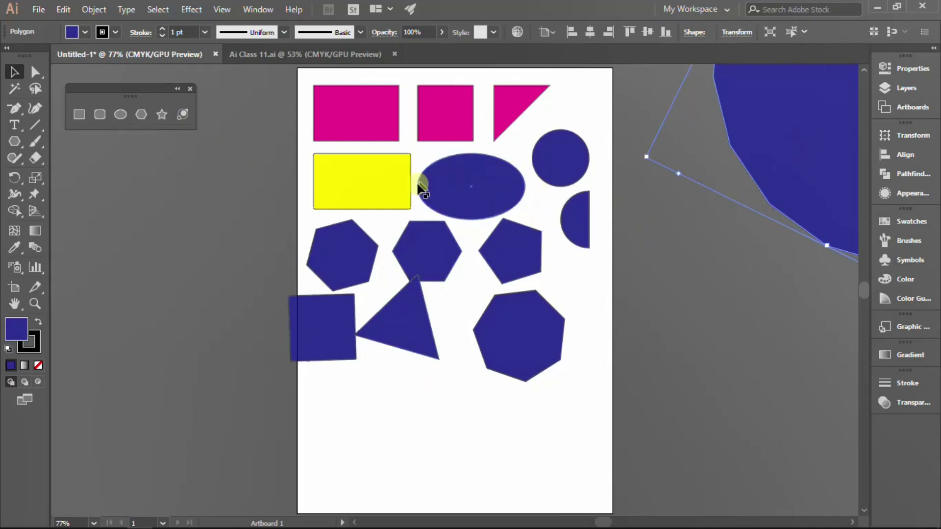
Draw a large five-pointed star, fill it magenta and move it lower left.
click(162, 116)
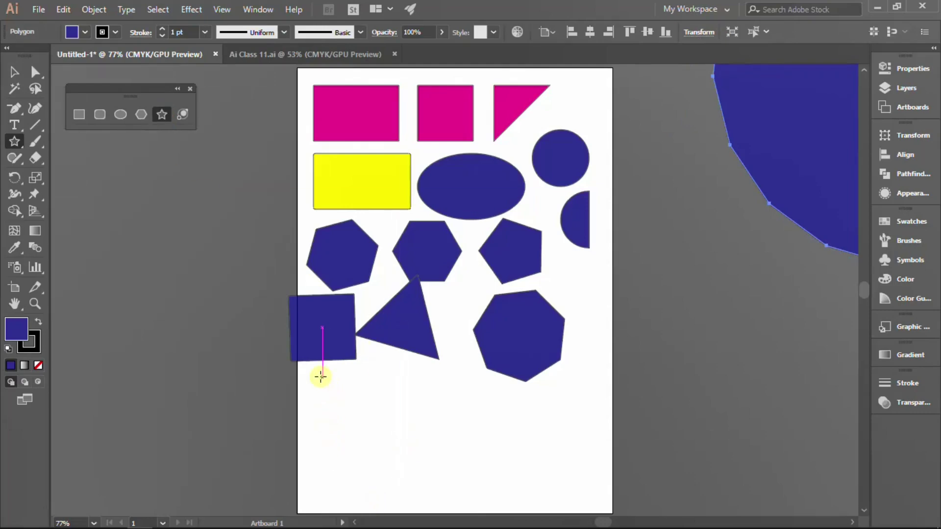
drag(321, 381, 369, 466)
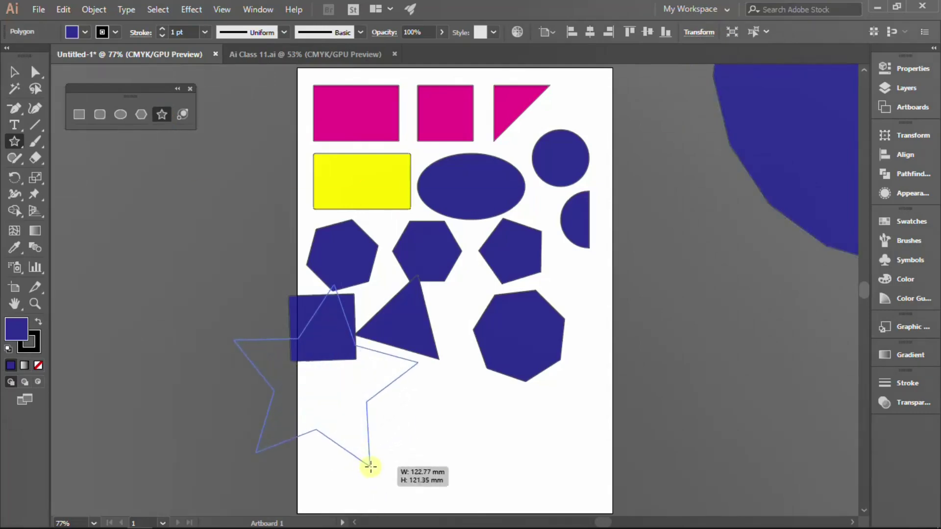
click(84, 32)
click(97, 56)
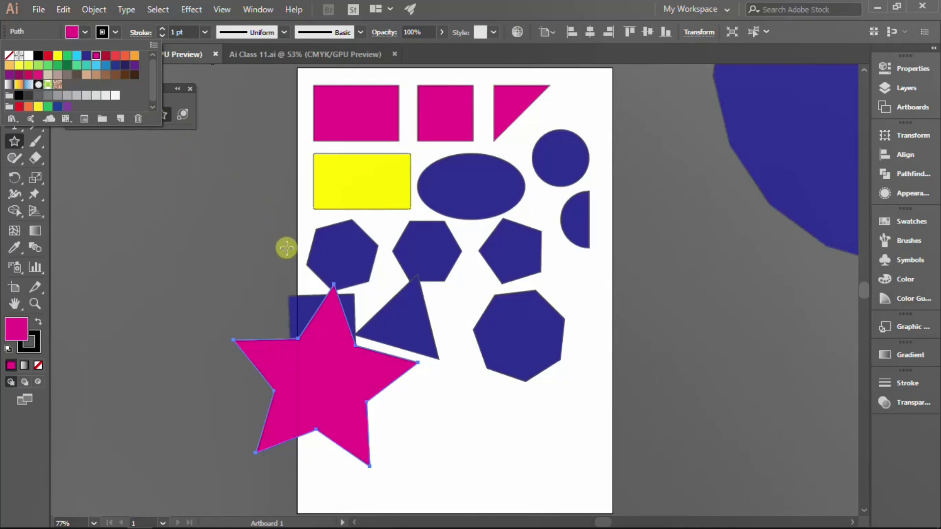
key(v)
drag(325, 372, 368, 416)
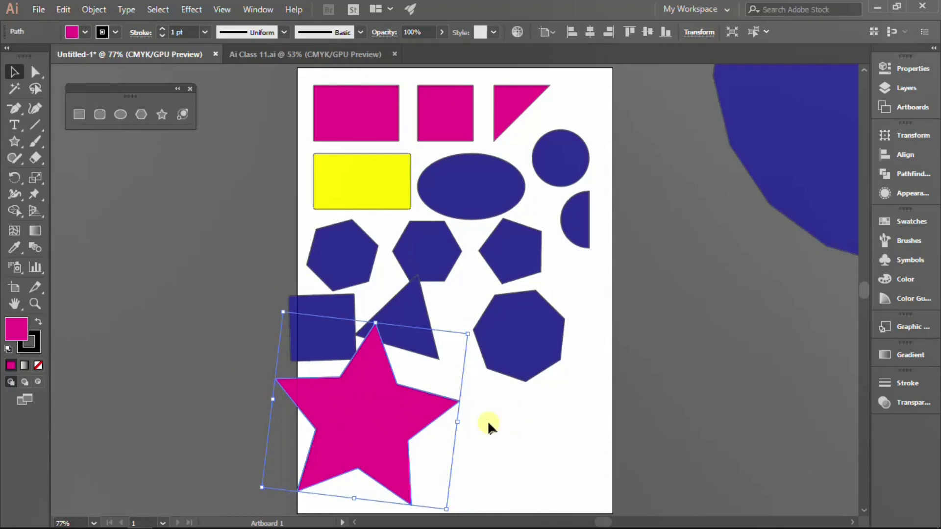
Draw a four-pointed magenta star below the blue octagon.
click(166, 117)
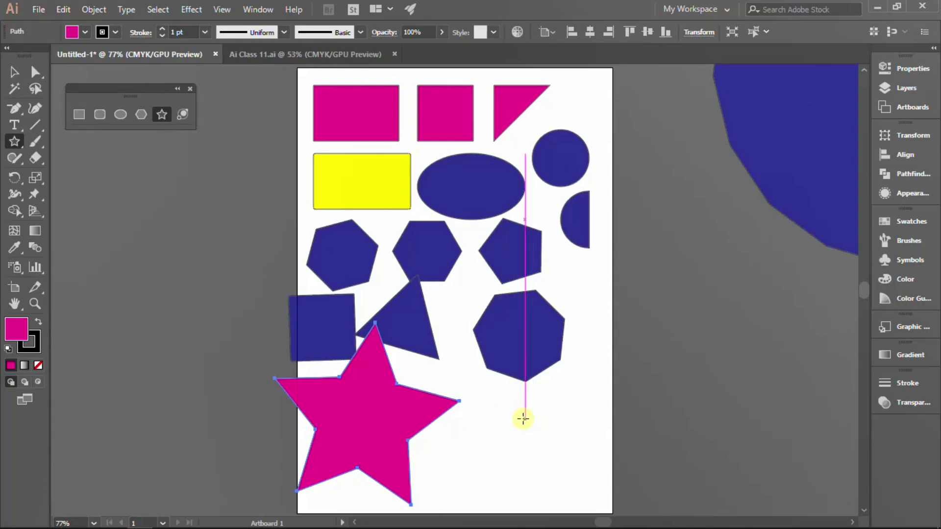
drag(523, 418, 554, 455)
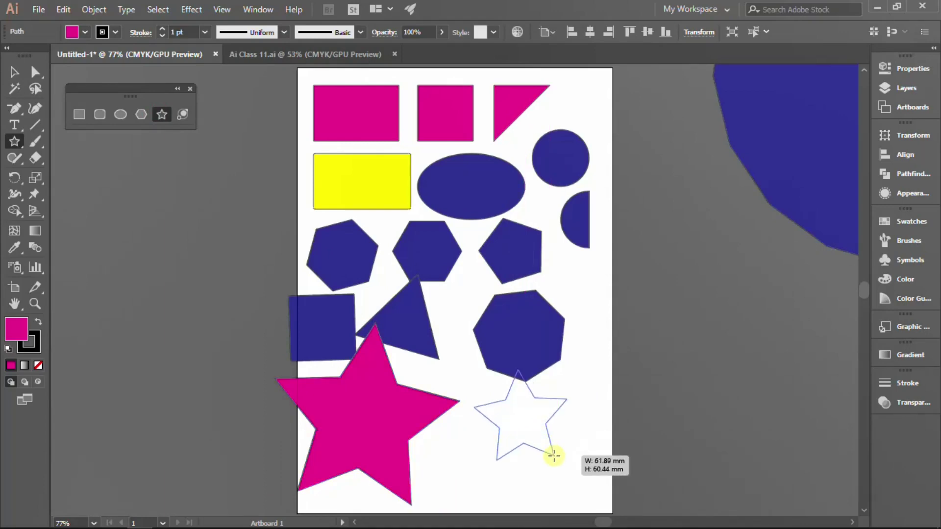
key(Down)
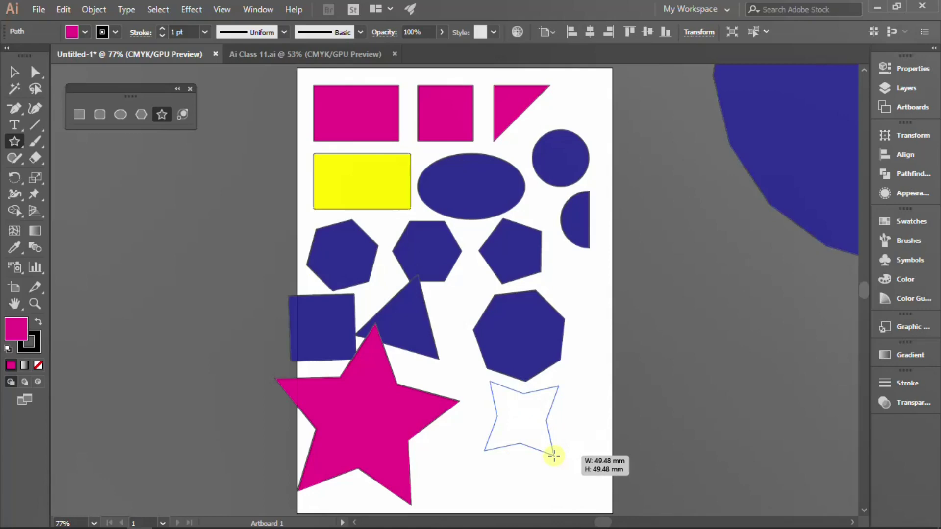
key(Down)
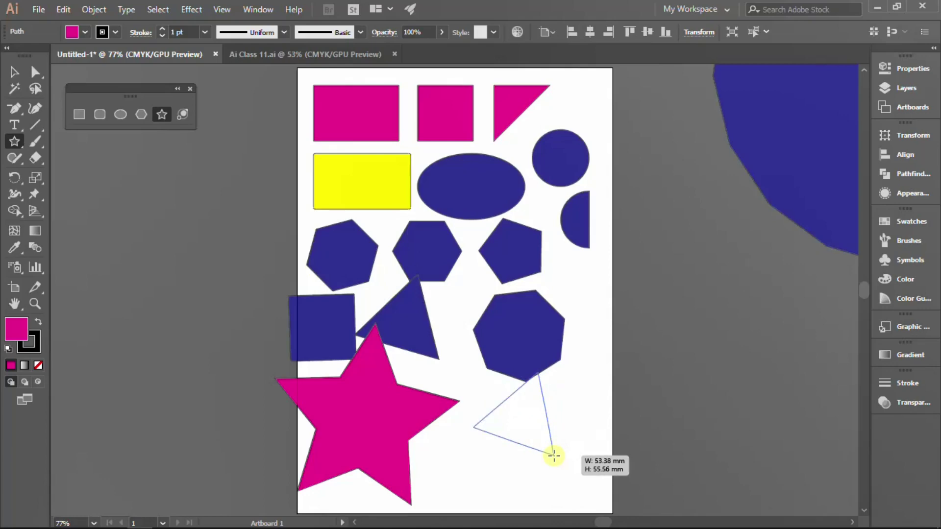
key(Up)
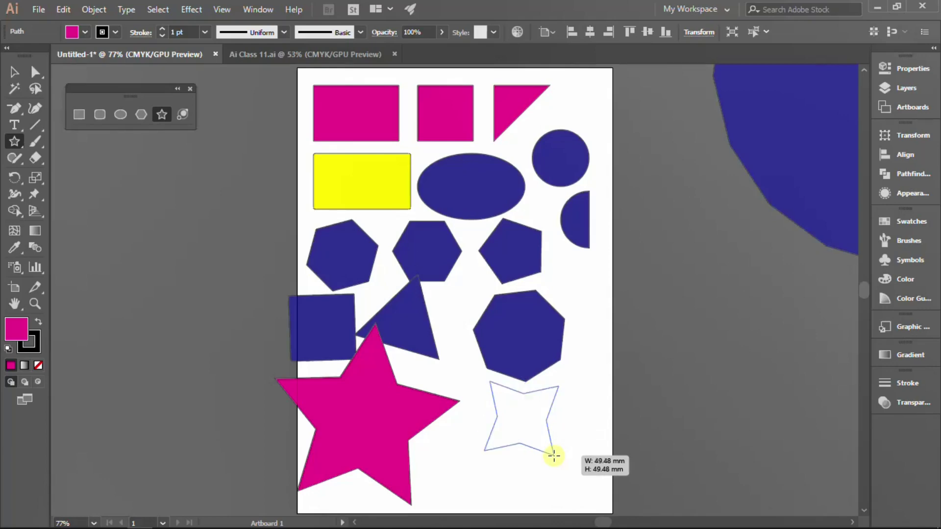
drag(554, 455, 553, 456)
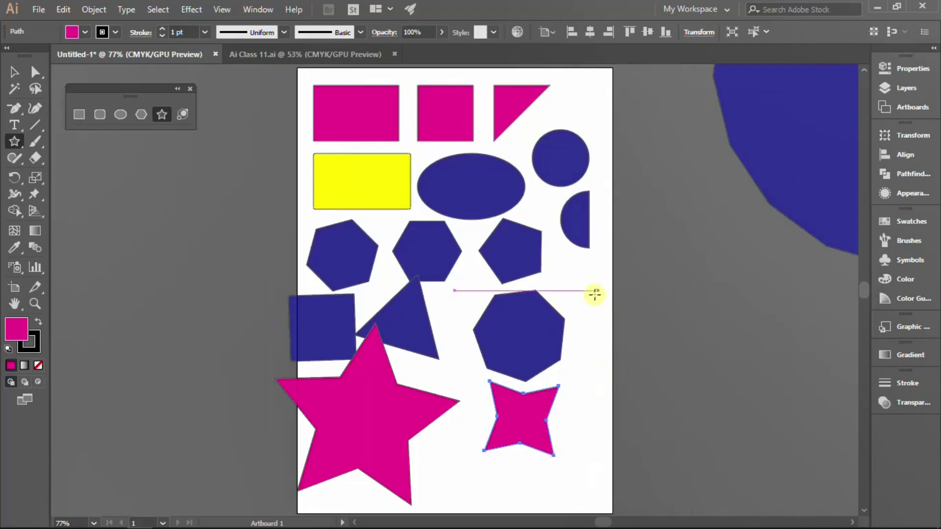
Add an eight-pointed star past the artboard's right edge, then bring up the 35.2778 mm rectangle size prompt.
drag(594, 294, 633, 329)
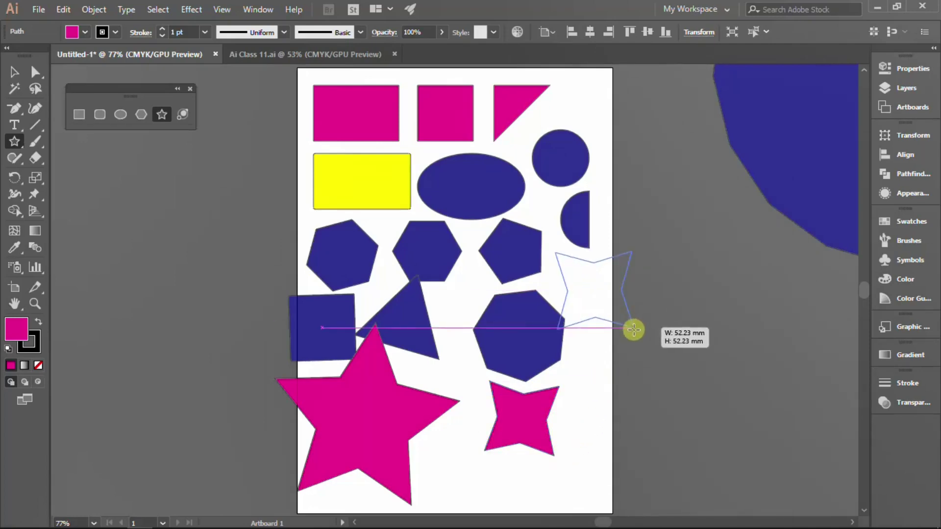
key(Up)
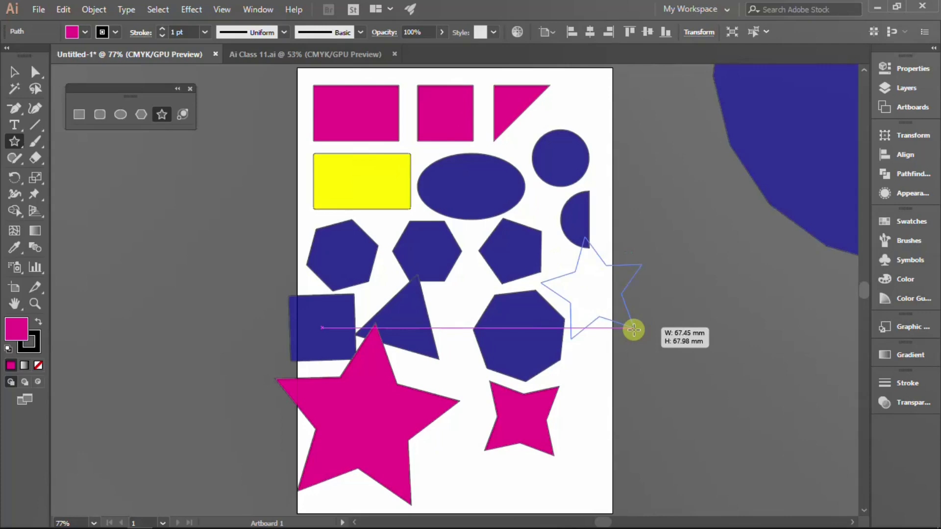
key(Up)
key(Up)
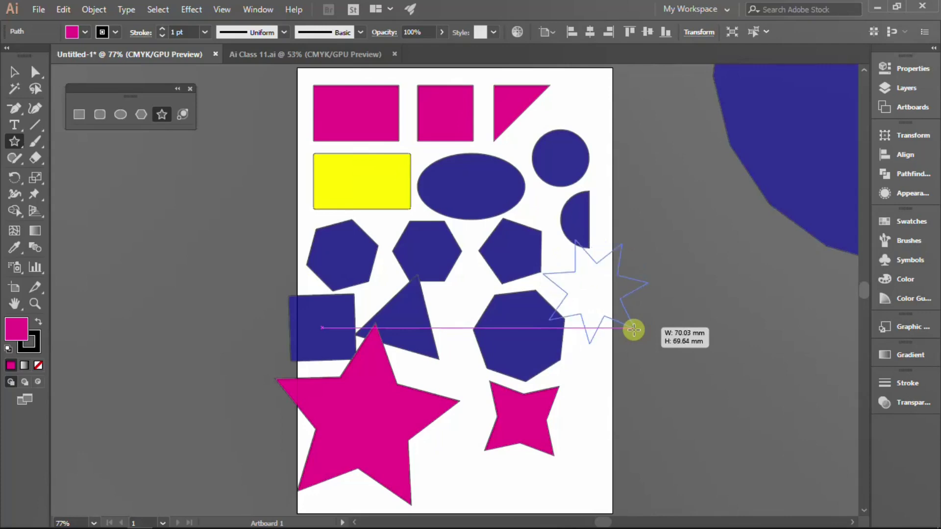
key(Up)
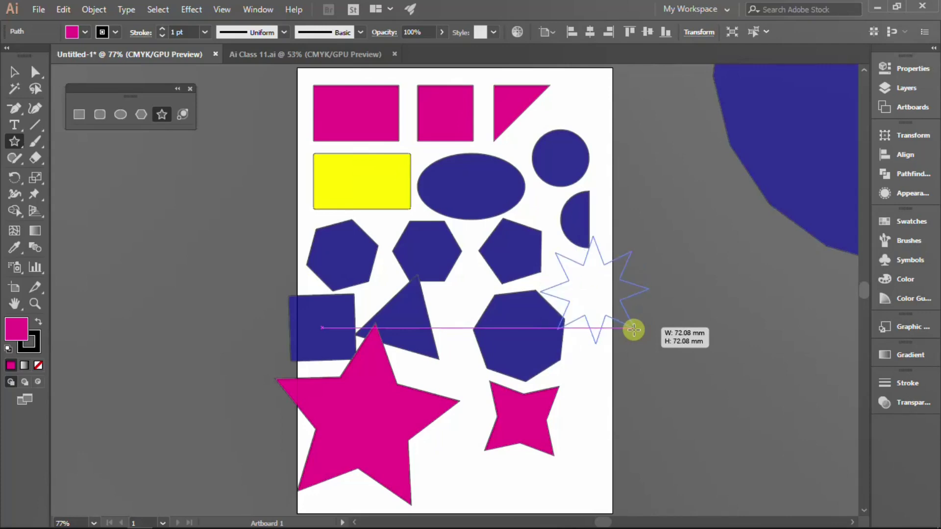
drag(633, 330, 633, 330)
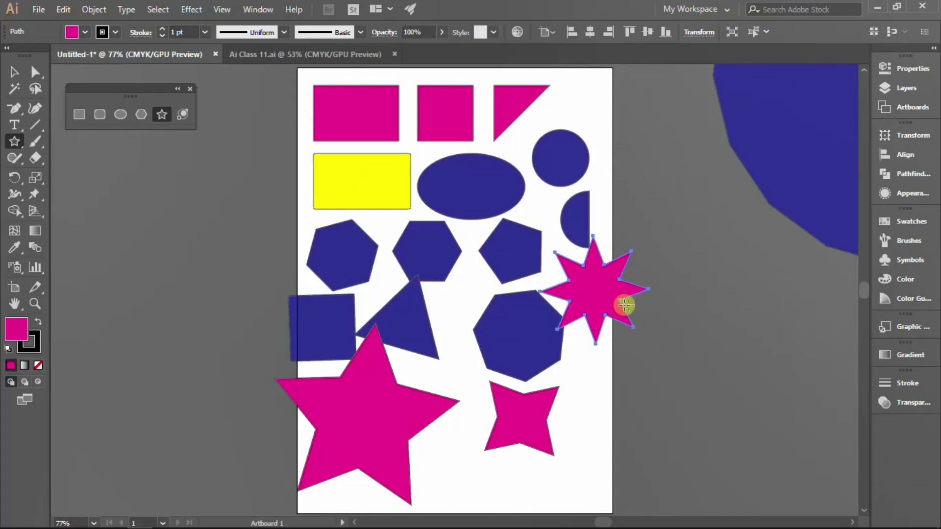
key(v)
drag(602, 286, 640, 289)
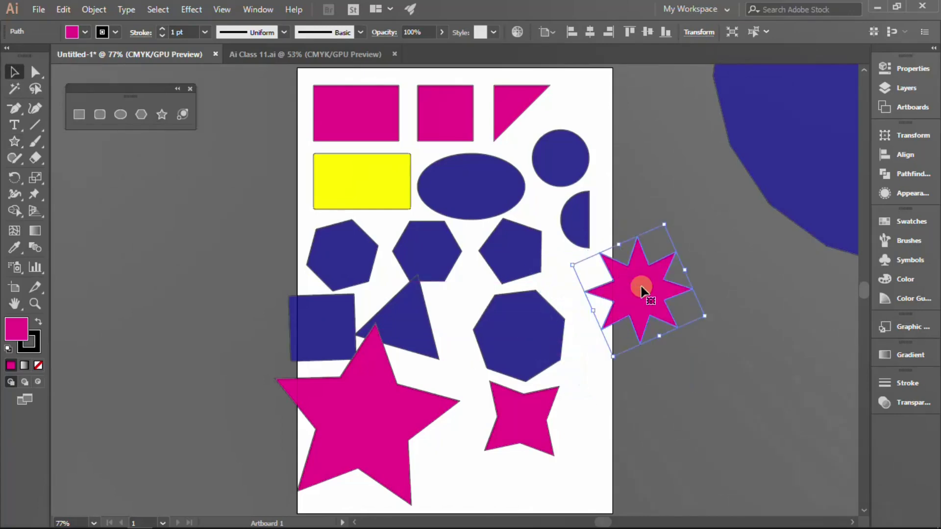
click(77, 114)
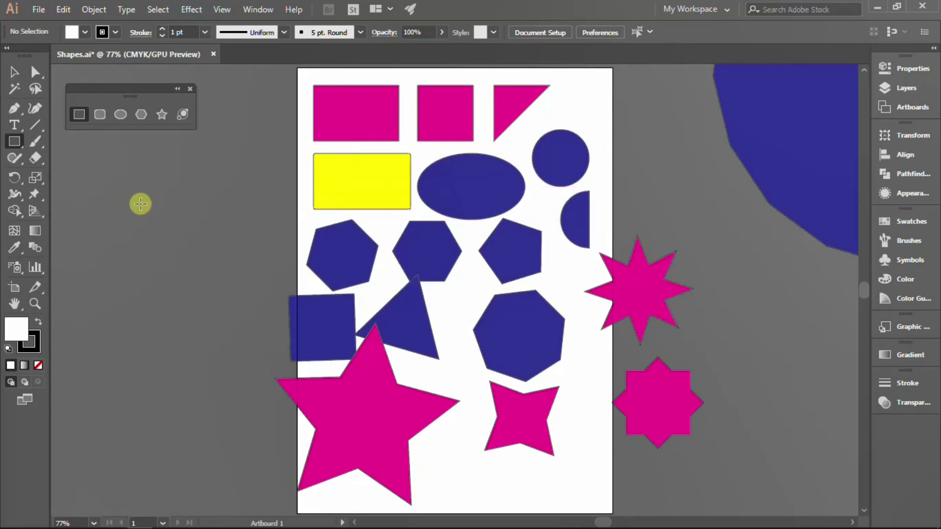
click(137, 209)
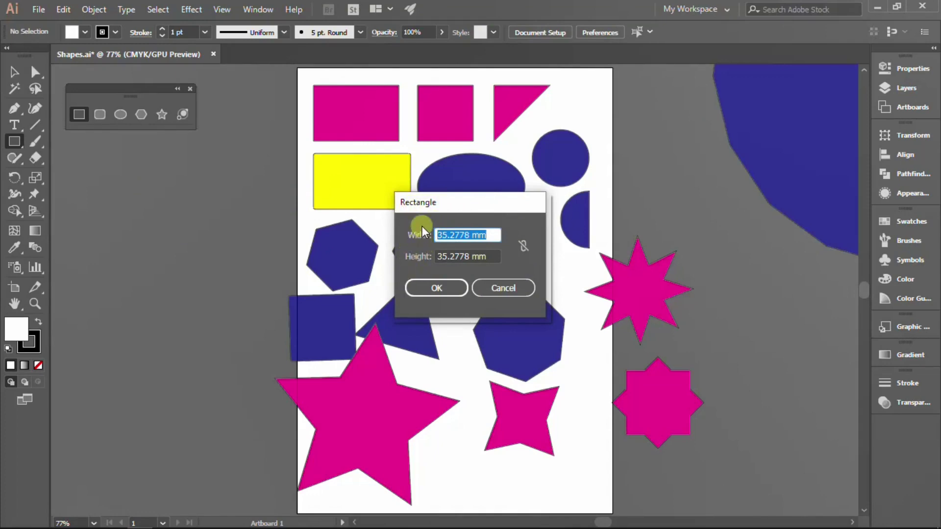
Create a 20 × 20 mm square with width and height linked.
click(524, 247)
click(524, 247)
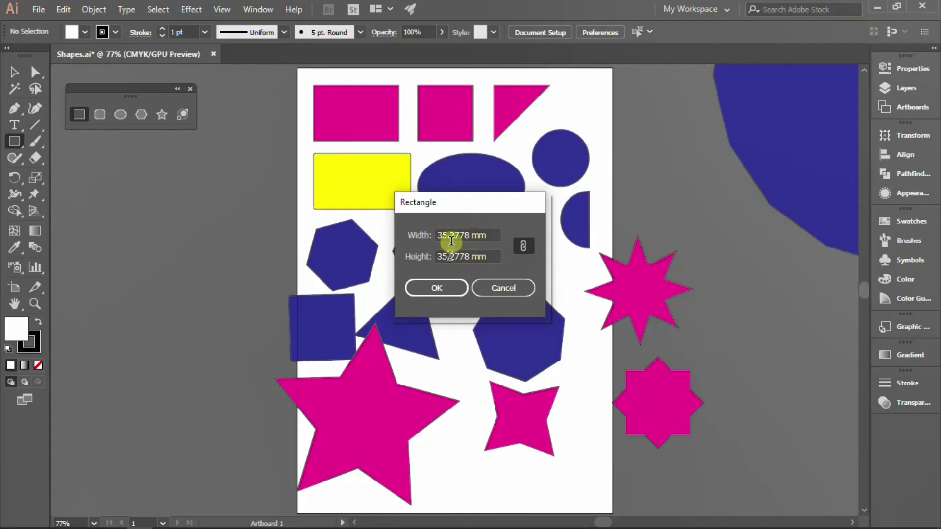
drag(489, 235, 434, 236)
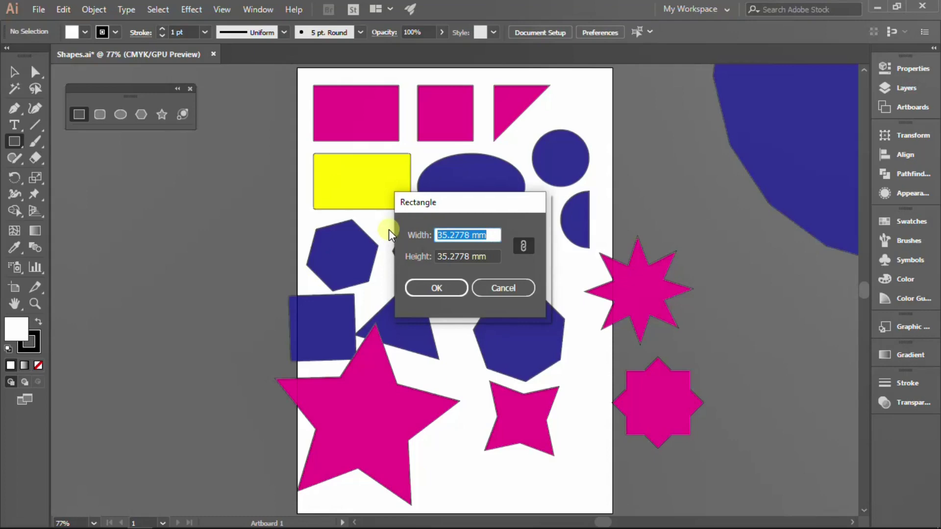
text(20)
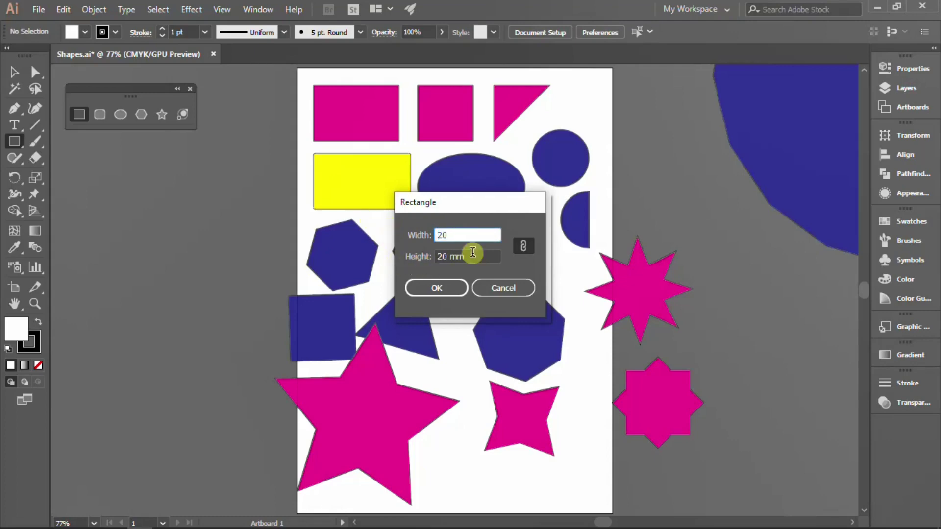
click(433, 287)
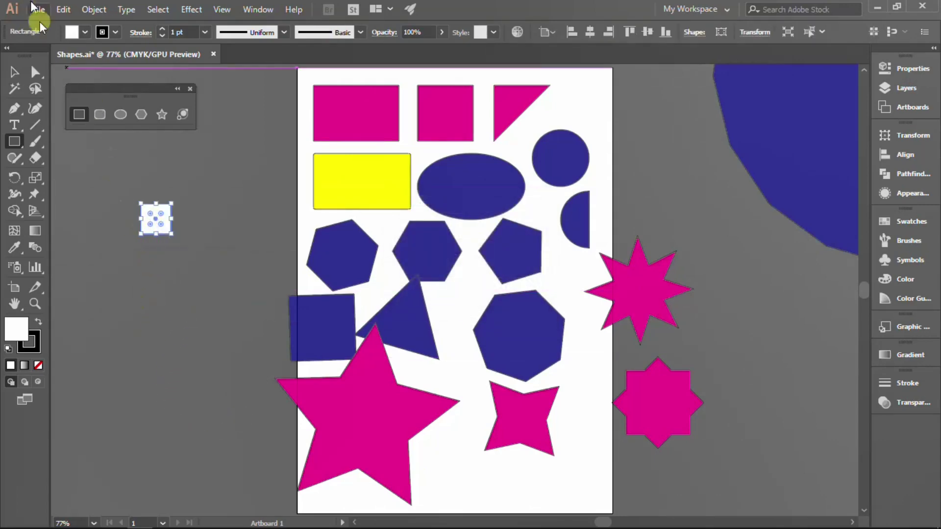
Fill the square with orange and deselect it.
click(86, 32)
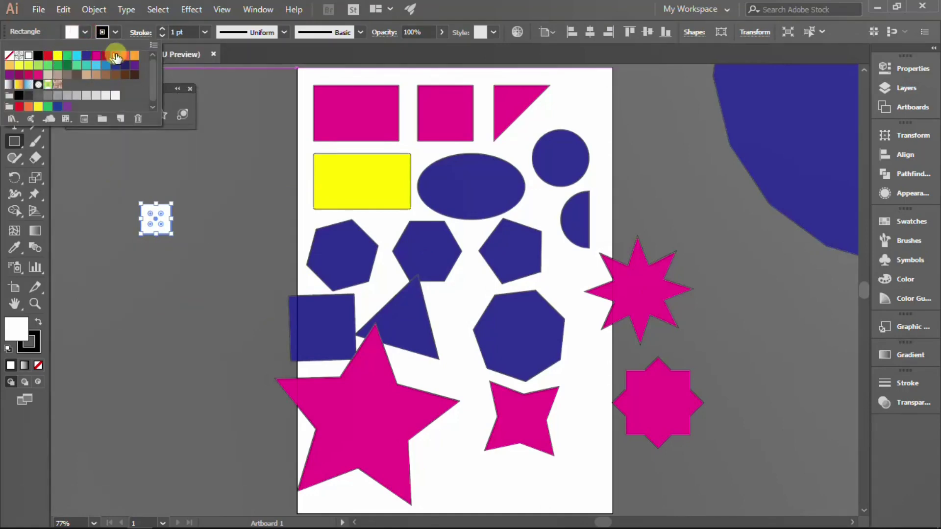
click(135, 57)
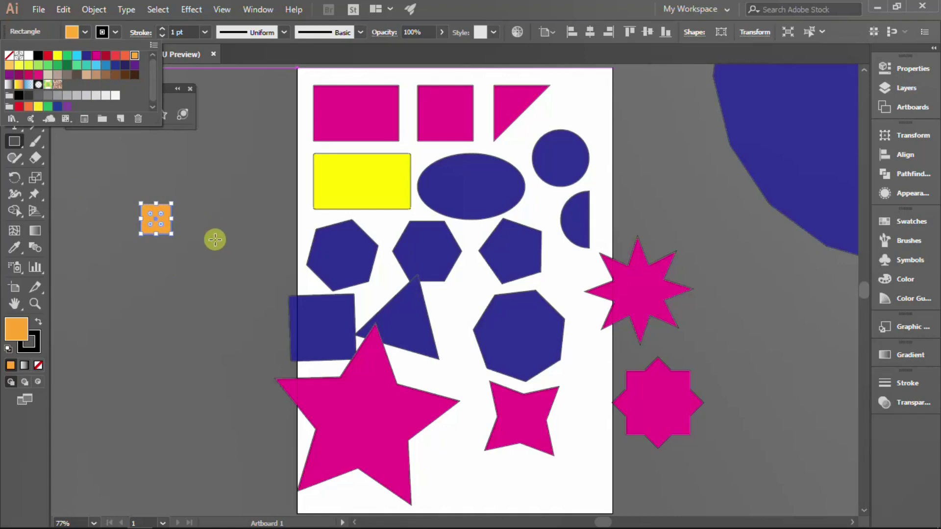
click(218, 237)
click(218, 237)
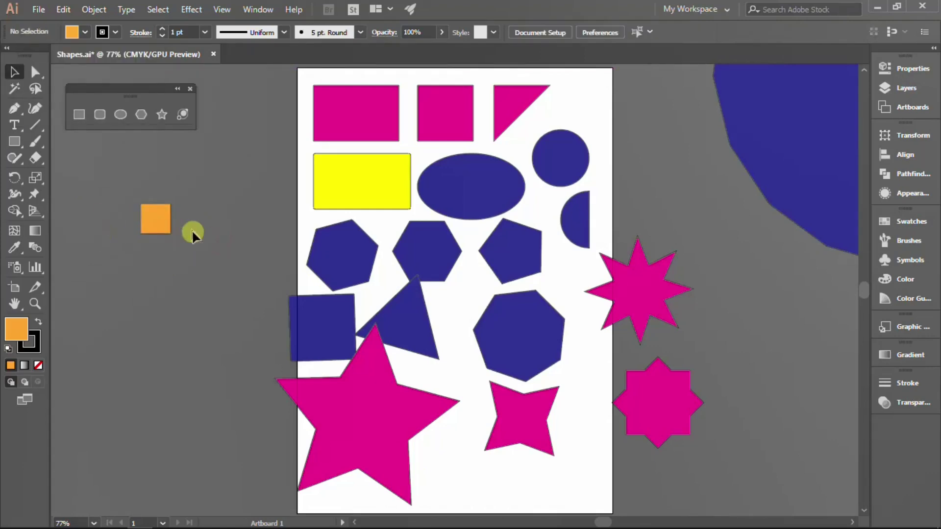
Create a 50 × 40 mm orange rectangle and move it beneath the small orange square.
click(78, 113)
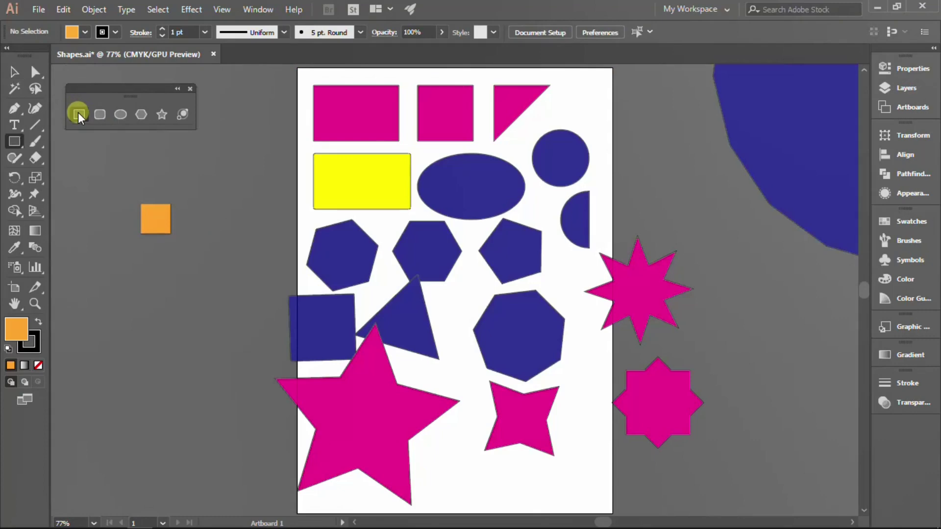
click(156, 304)
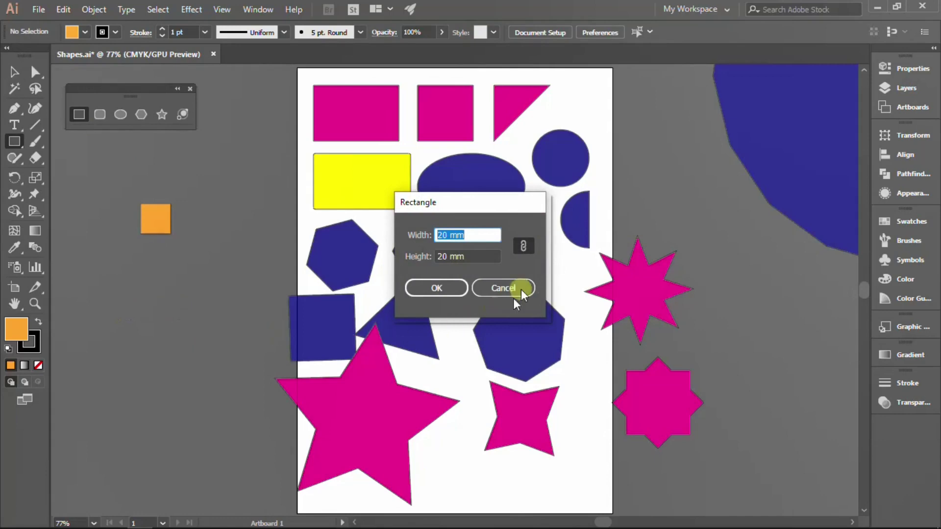
click(523, 246)
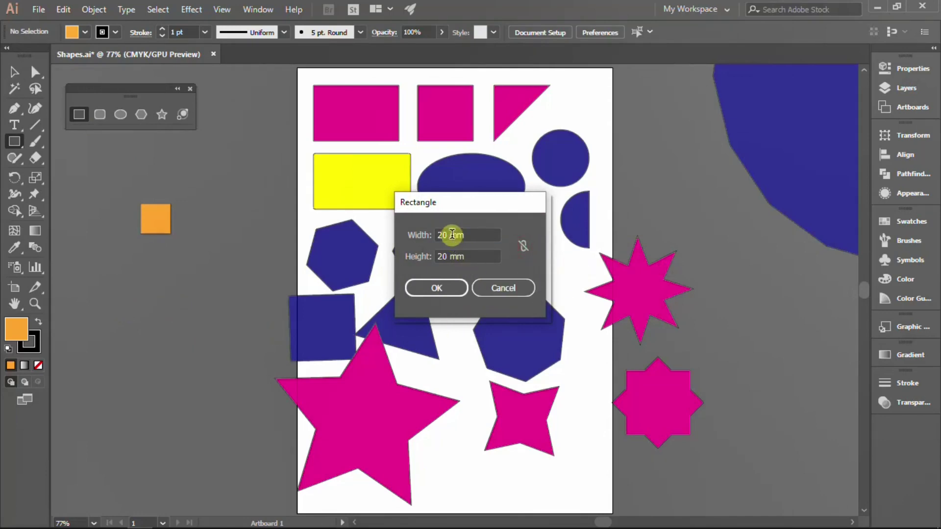
drag(451, 235, 418, 233)
text(50)
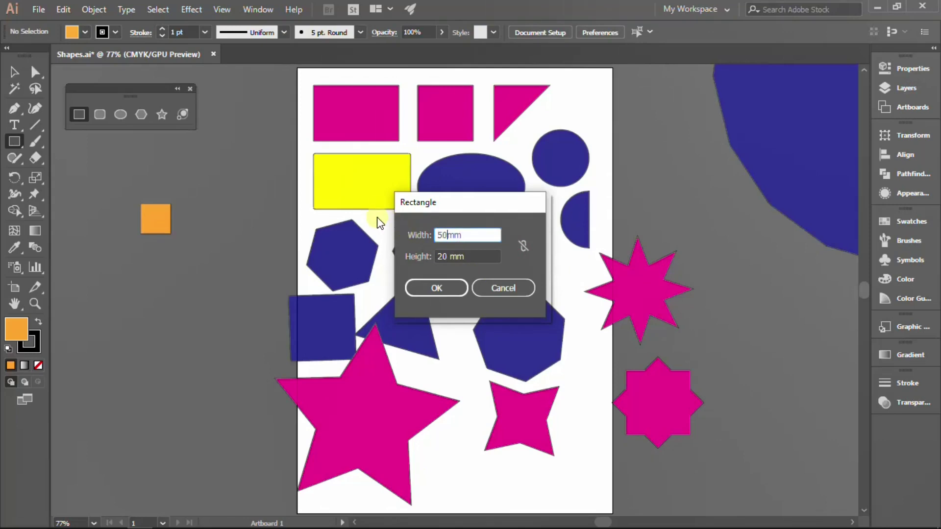
click(477, 257)
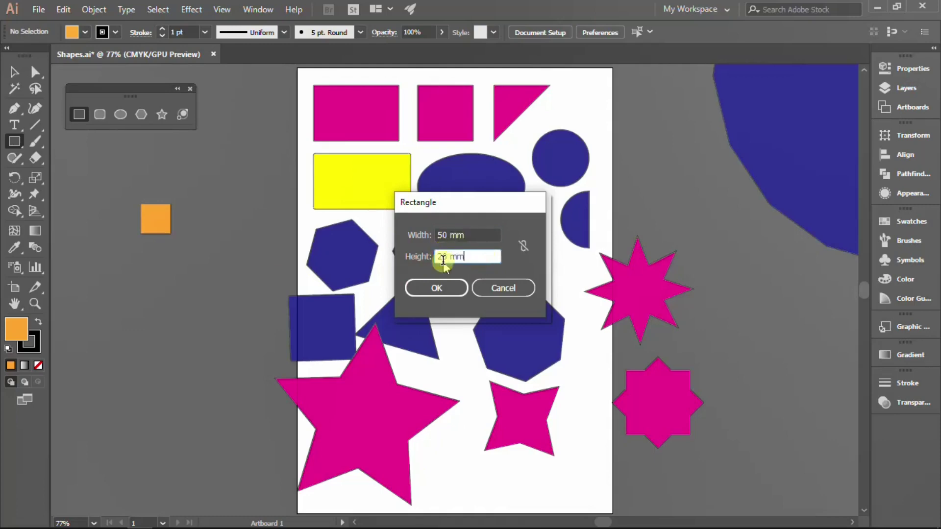
drag(445, 252, 444, 255)
text(40)
click(438, 292)
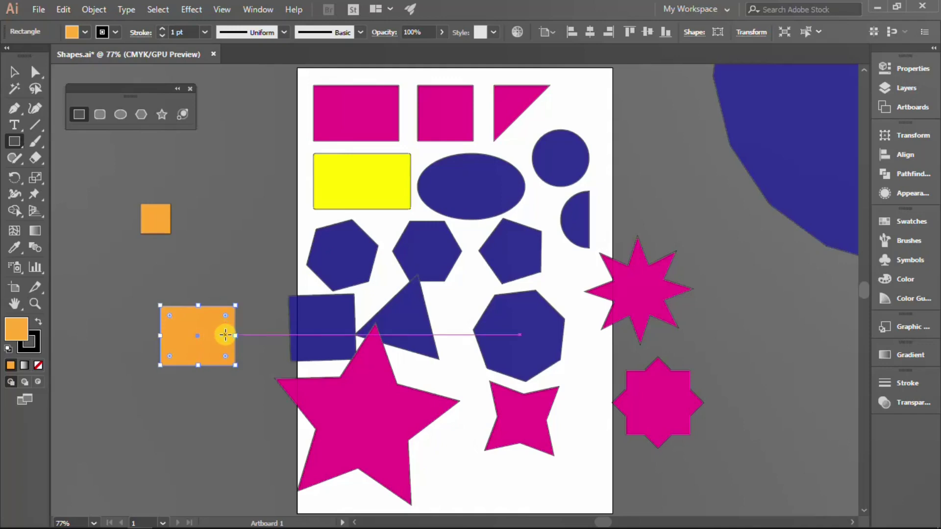
key(v)
drag(226, 341, 158, 291)
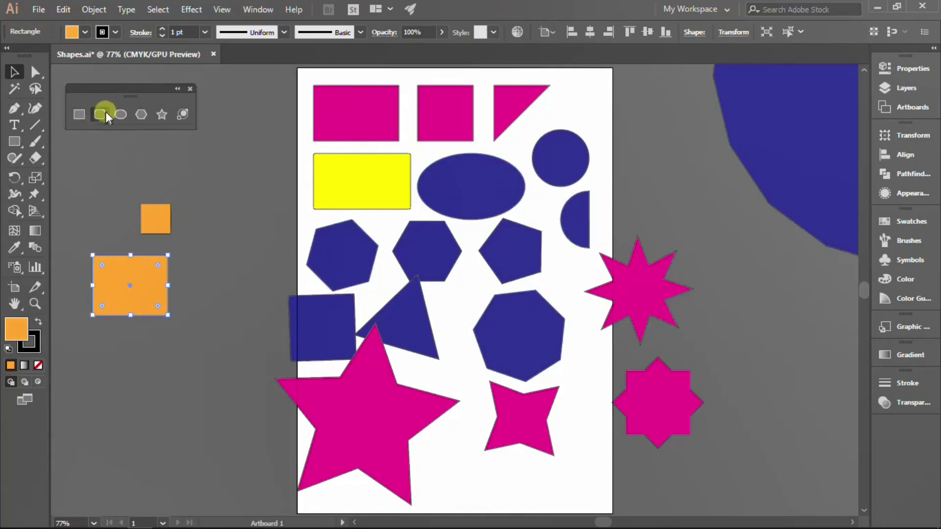
Create a 40 mm wide, 20 mm high orange ellipse below the rectangle and deselect it.
click(121, 114)
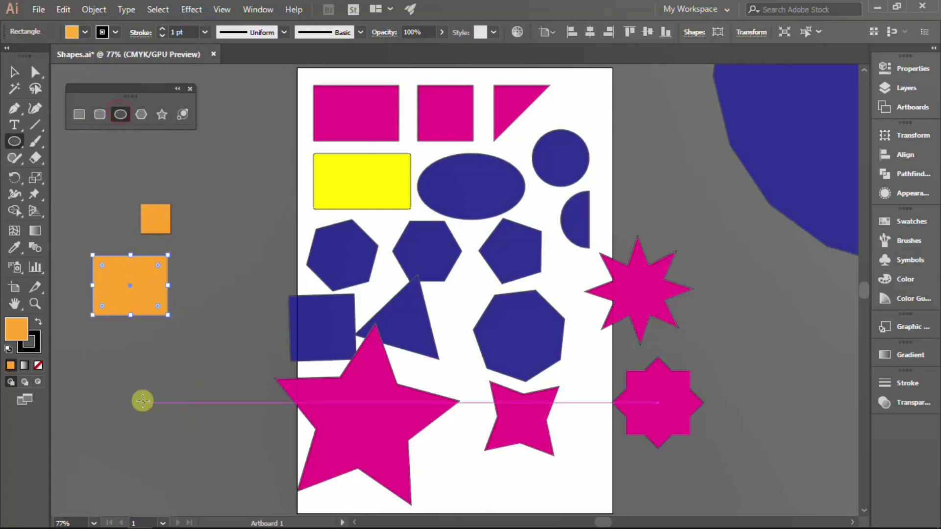
click(214, 371)
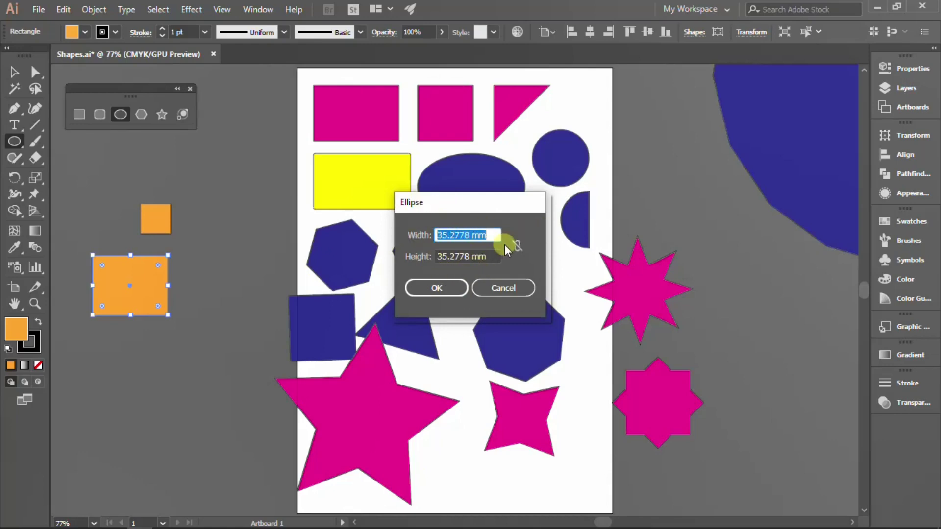
click(440, 234)
double_click(477, 233)
text(40)
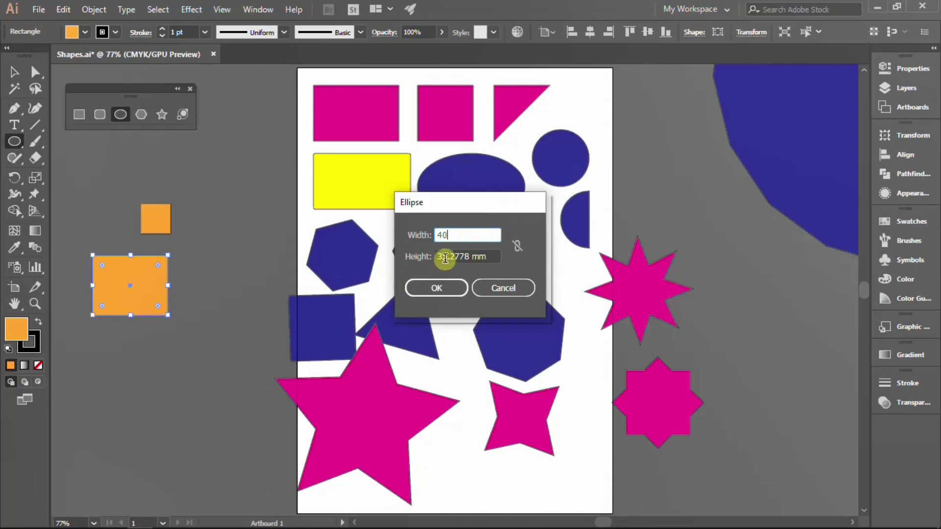
click(446, 256)
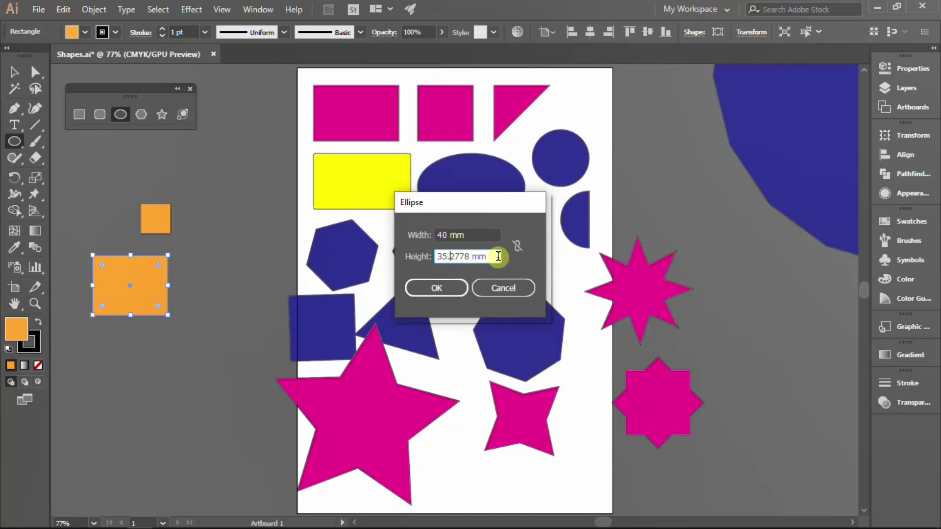
double_click(451, 256)
text(2)
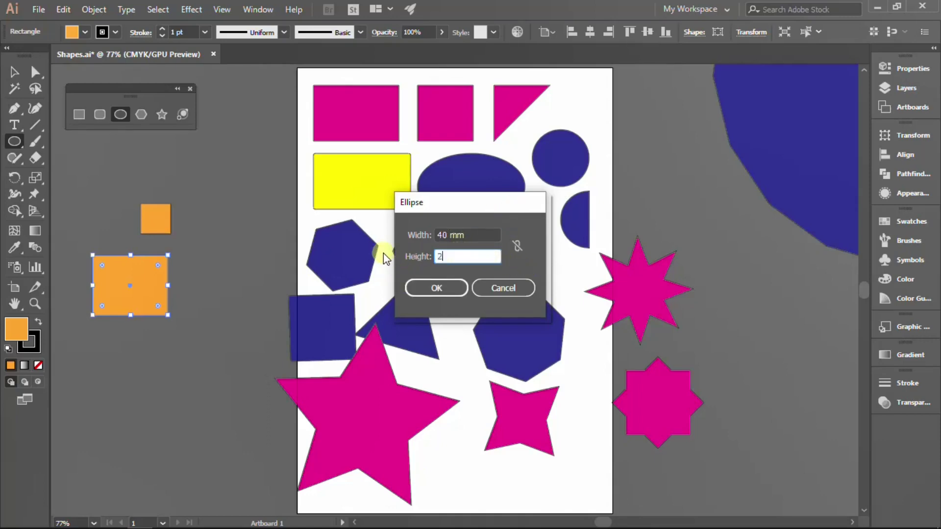
text(0)
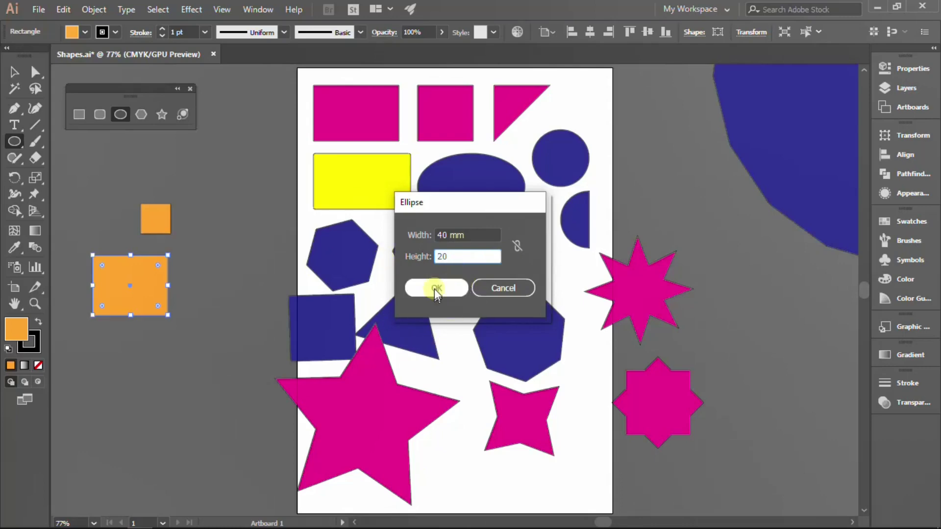
click(434, 289)
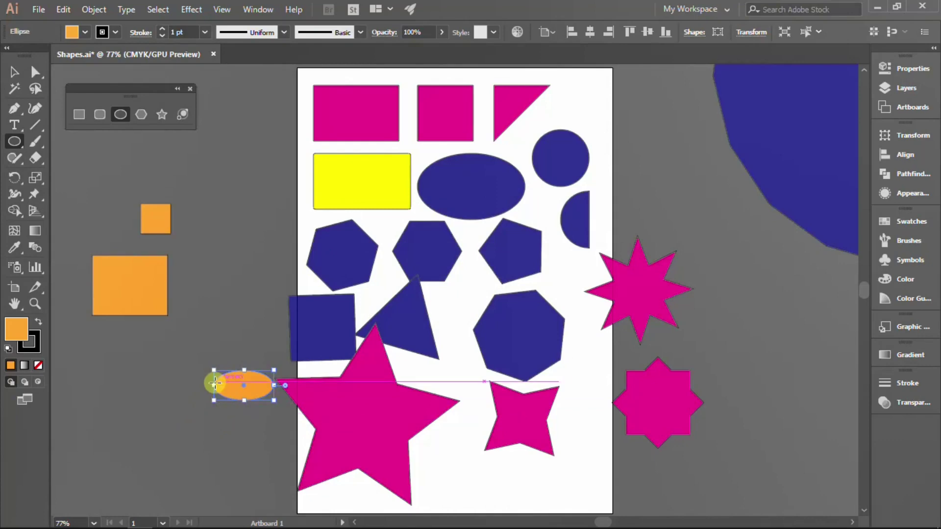
key(v)
click(227, 133)
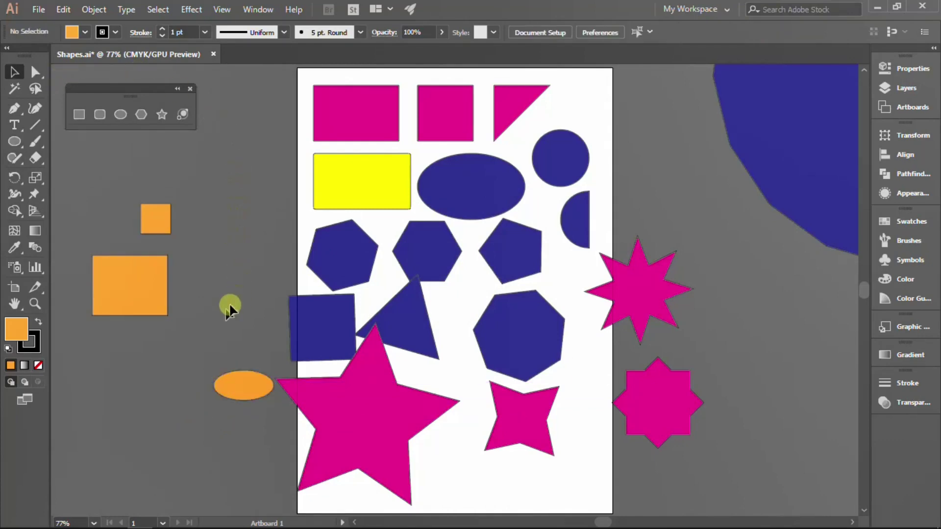
Create a 50 × 50 mm orange circle with linked proportions under the ellipse.
click(121, 113)
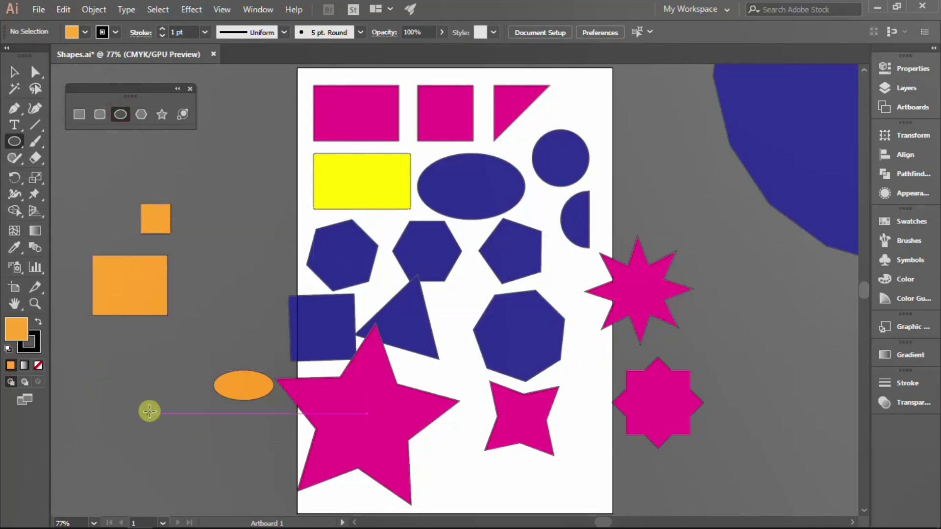
click(140, 406)
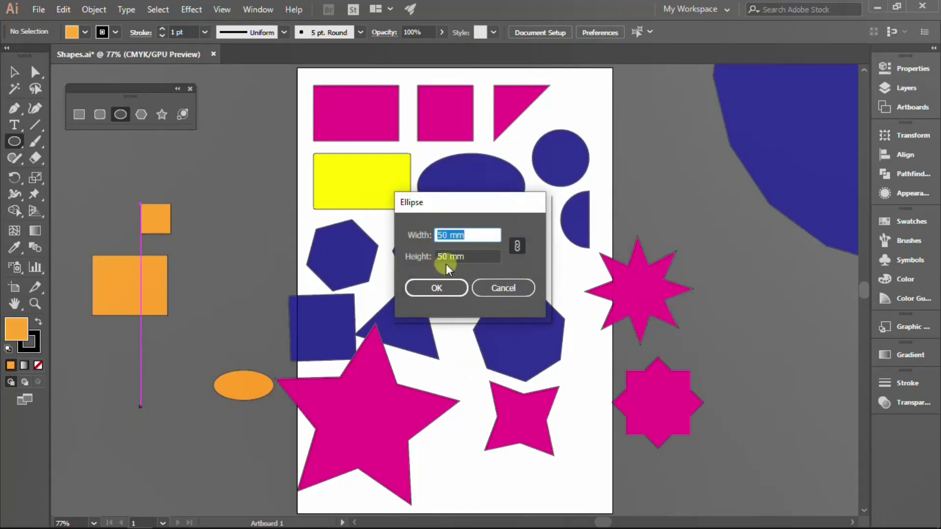
click(514, 250)
click(435, 288)
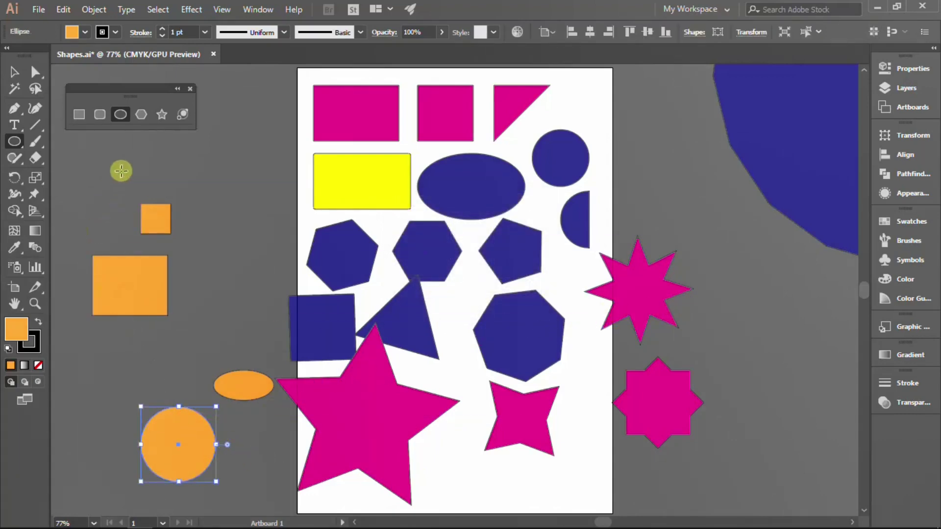
click(141, 114)
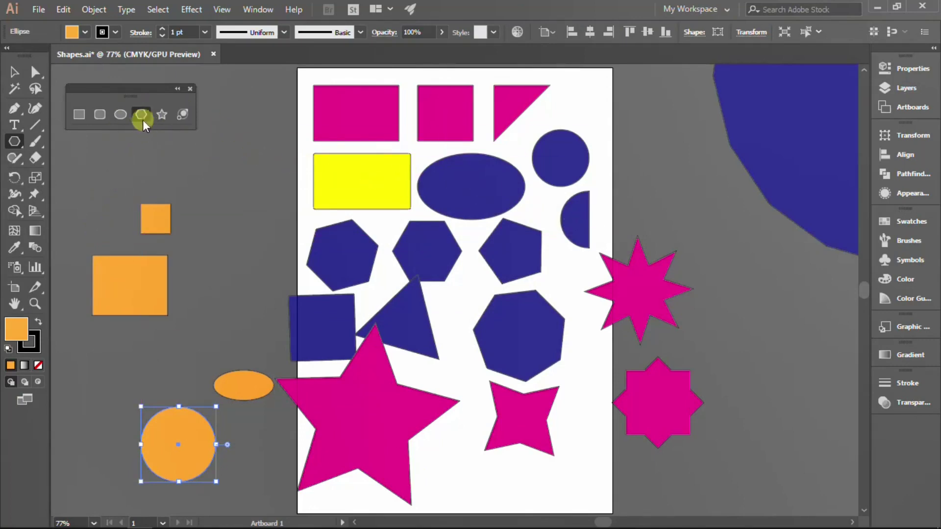
Create a 6-sided orange polygon of radius 17.6389 mm beside the magenta stars, then deselect.
click(767, 320)
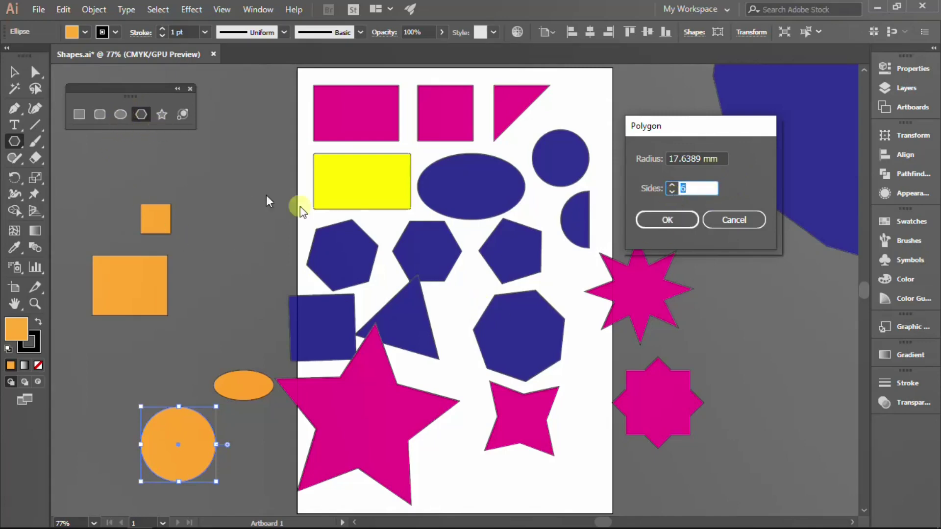
click(679, 221)
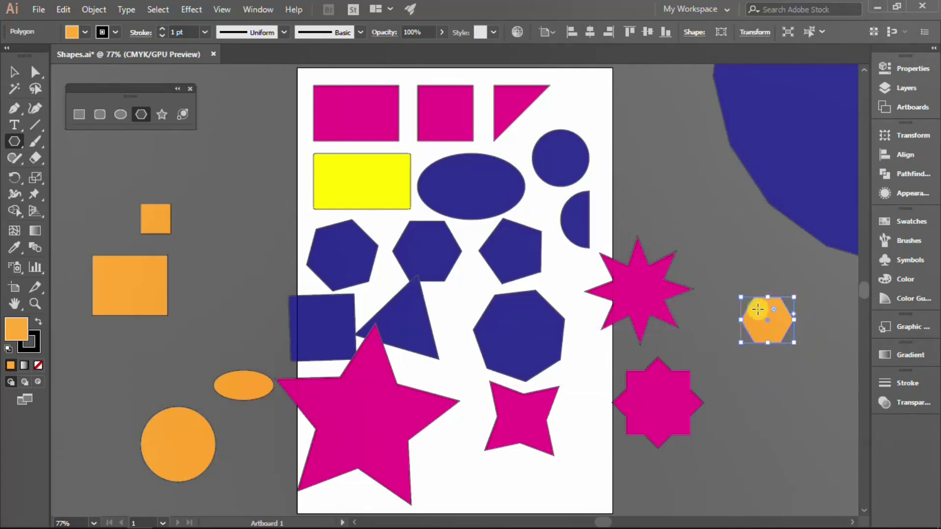
click(14, 72)
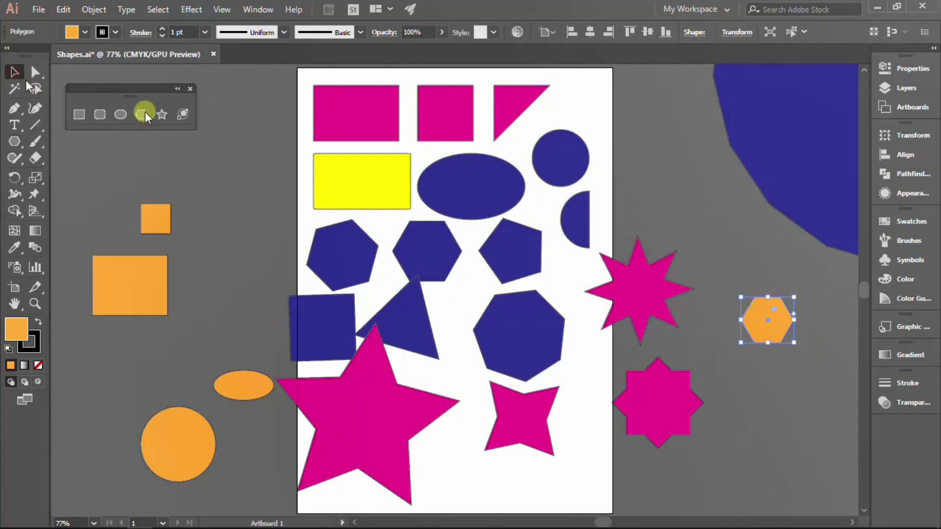
click(823, 290)
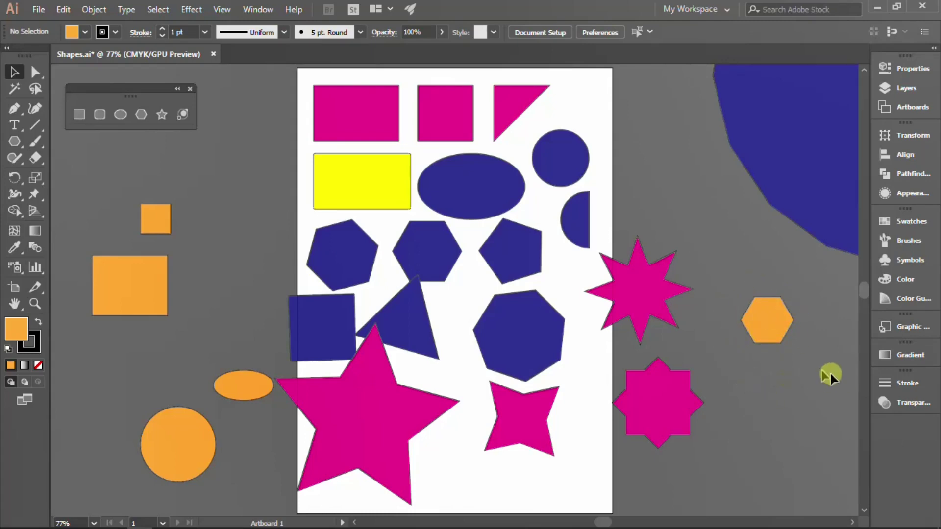
Create an 8-sided orange polygon below the orange hexagon, then deselect it.
click(141, 114)
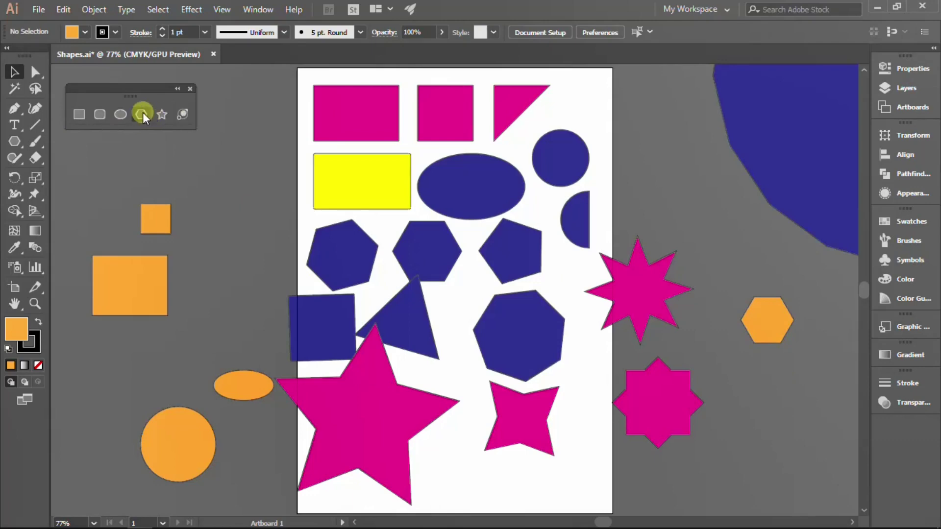
click(758, 386)
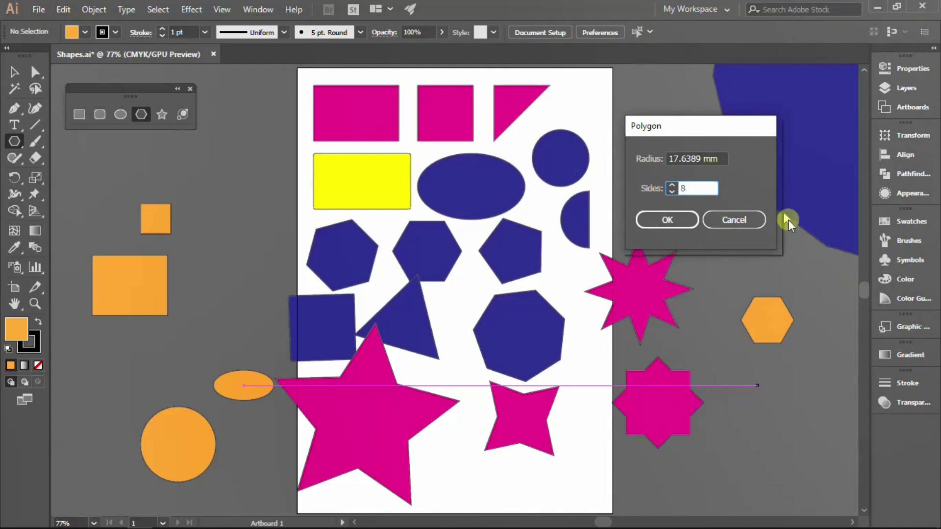
click(670, 225)
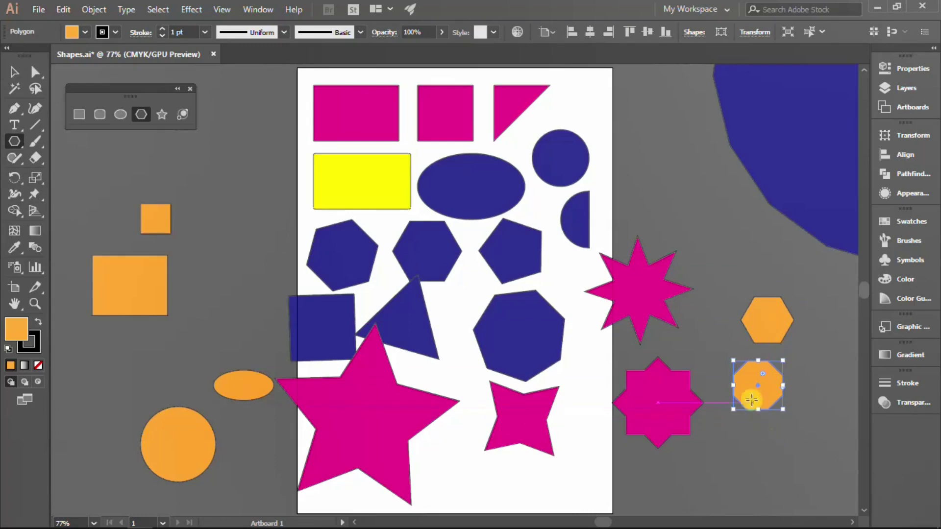
click(14, 72)
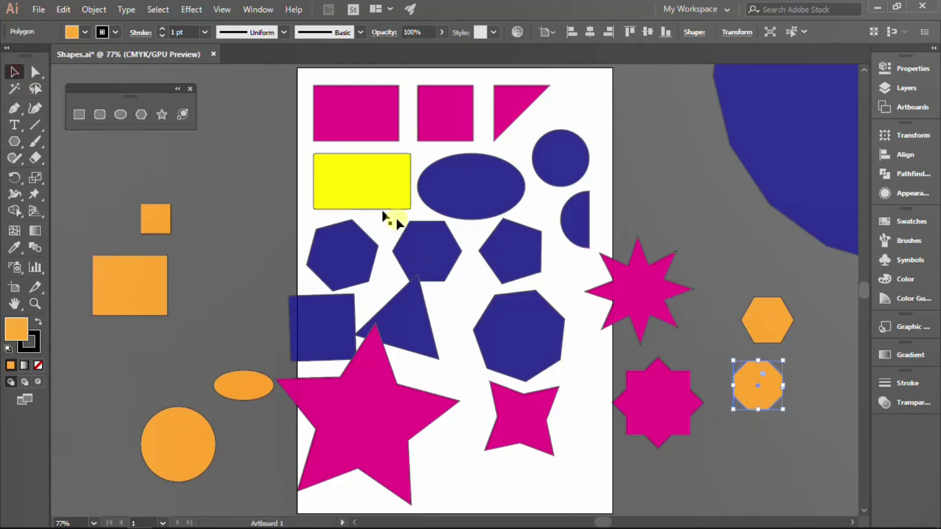
click(774, 453)
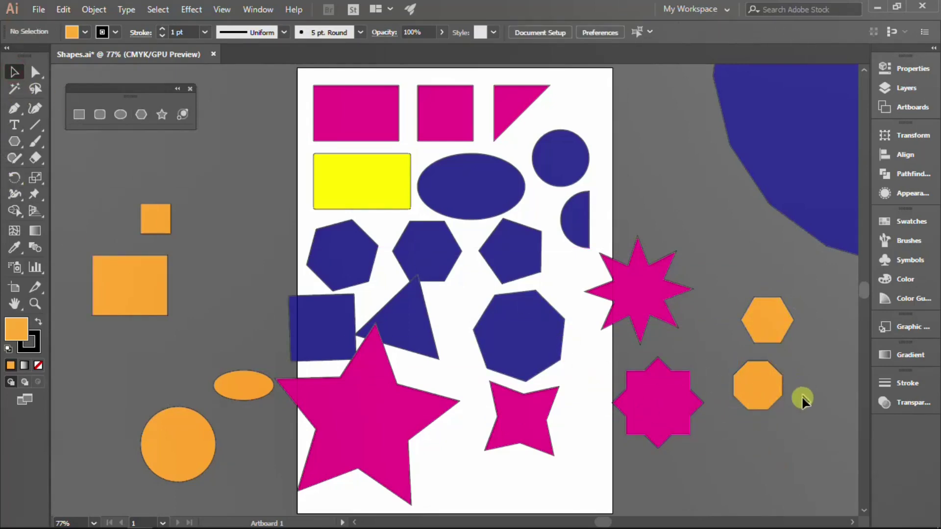